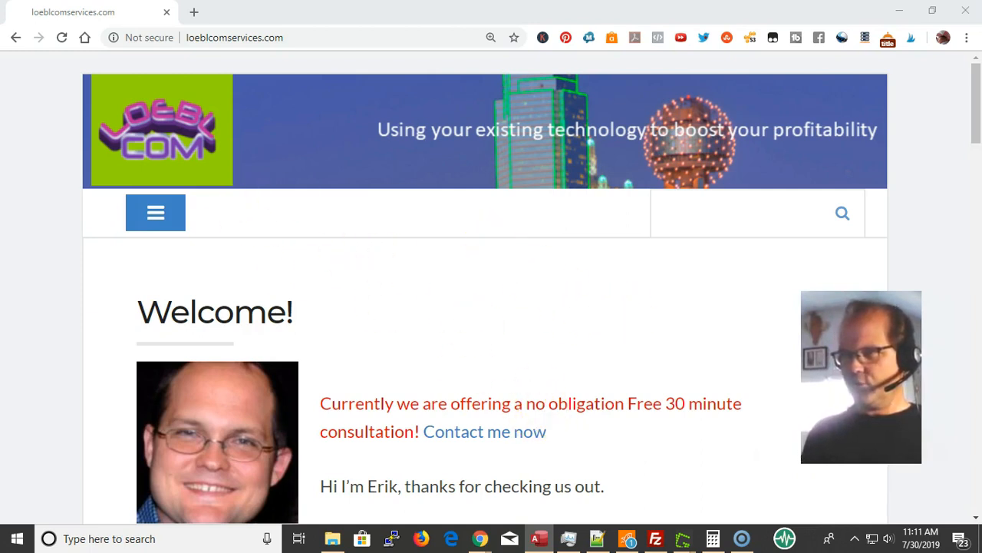
Switch to the FormBasics database in Access, look through the records of the tblDonors table and close it
left_click_drag(981, 491, 248, 45)
double_click(247, 46)
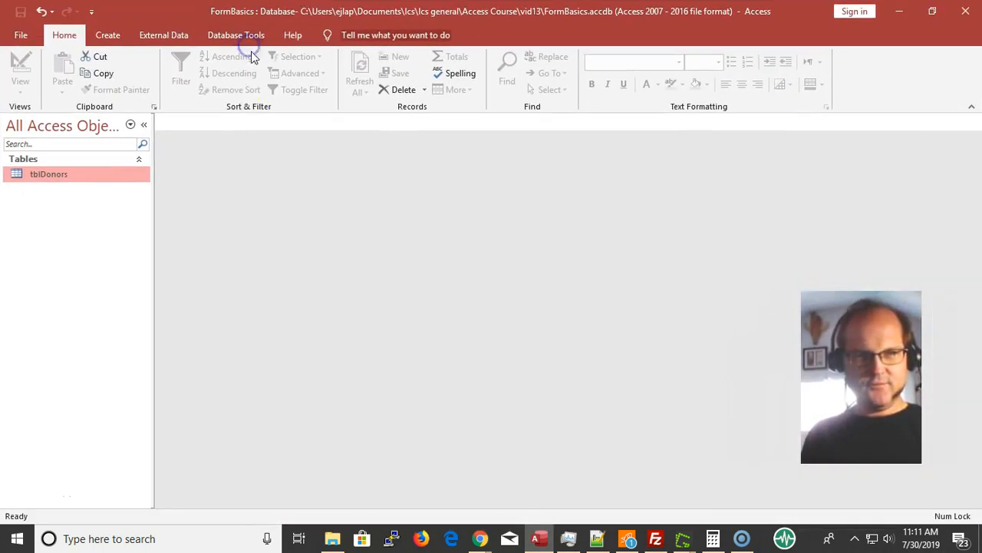
double_click(104, 175)
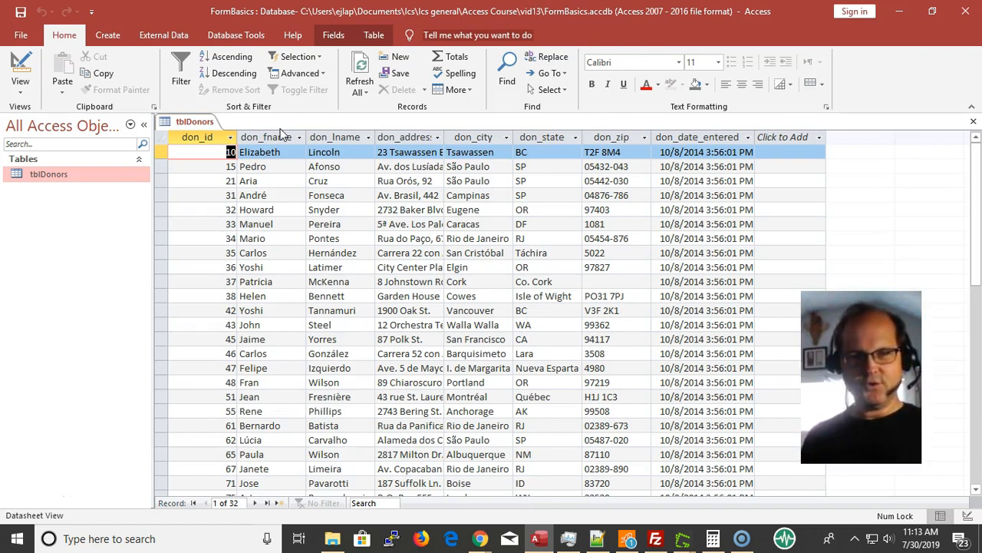
scroll(292, 223, "down", 7)
scroll(305, 211, "up", 5)
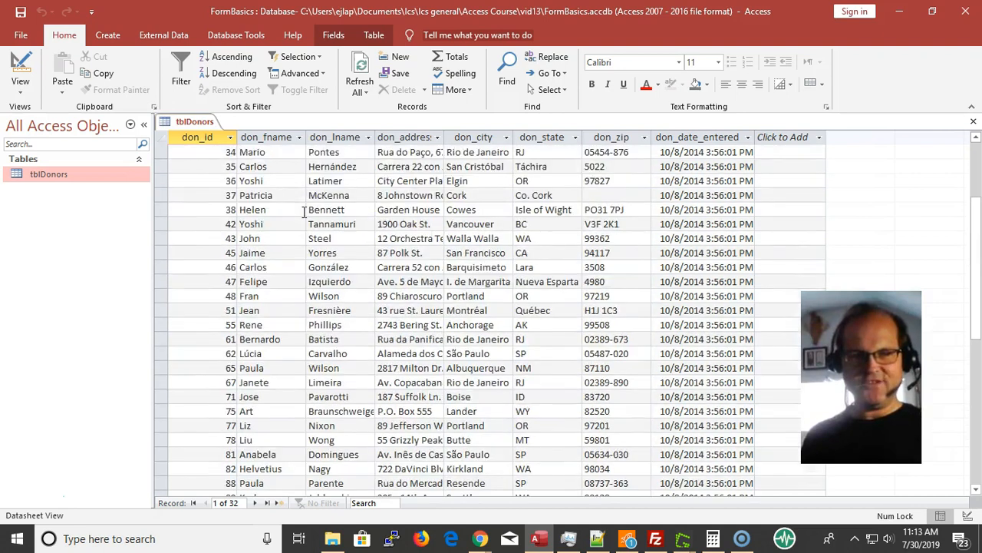
scroll(304, 211, "up", 2)
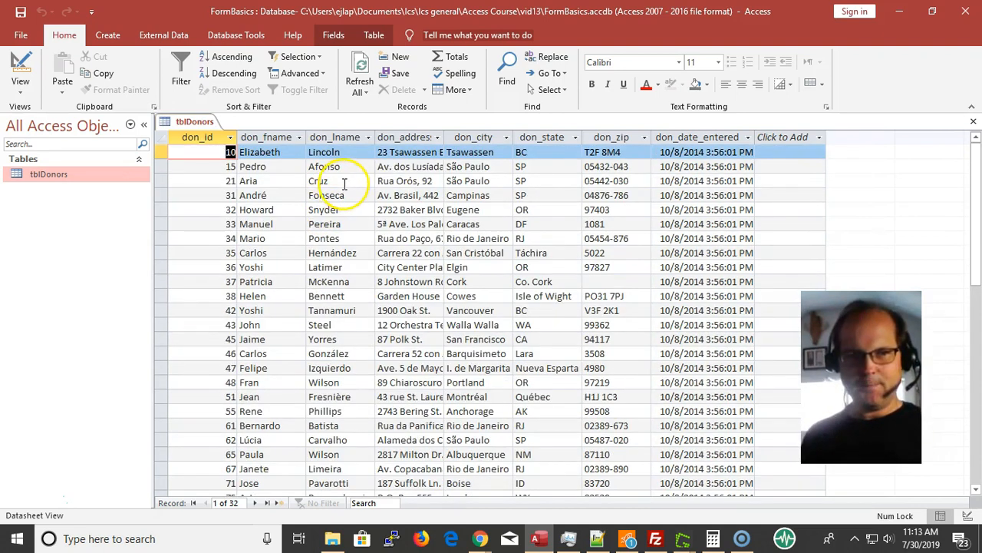
left_click(261, 166)
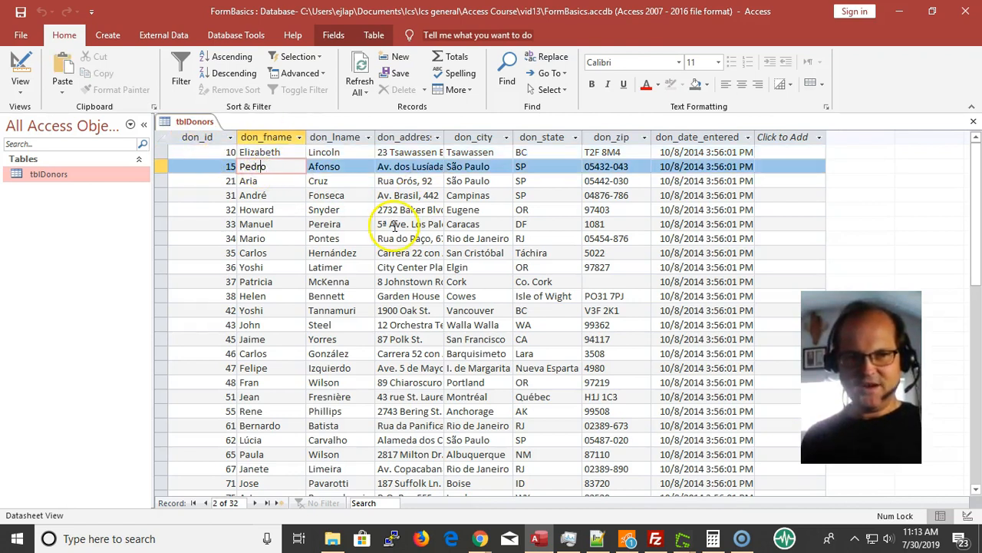
left_click(108, 36)
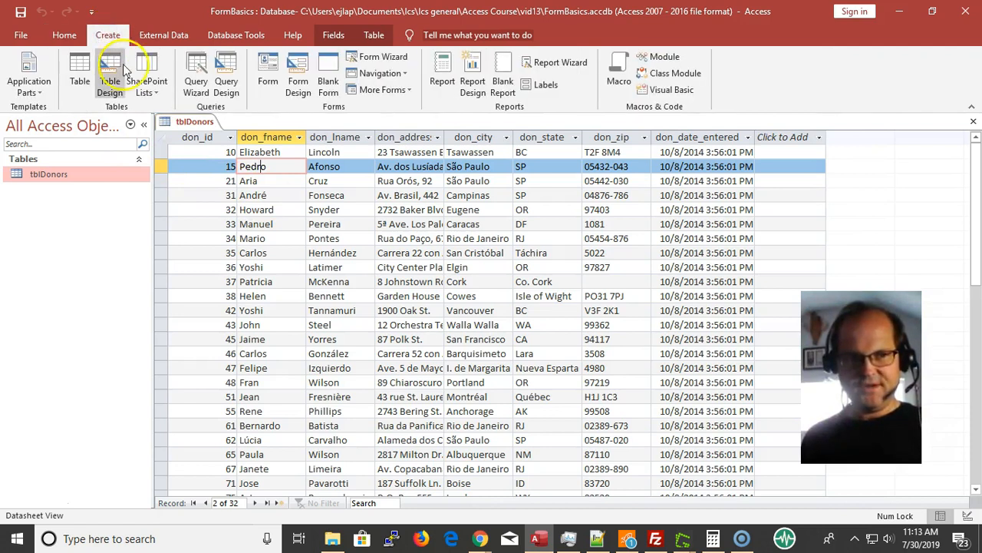
left_click(165, 167)
key("ctrl+w")
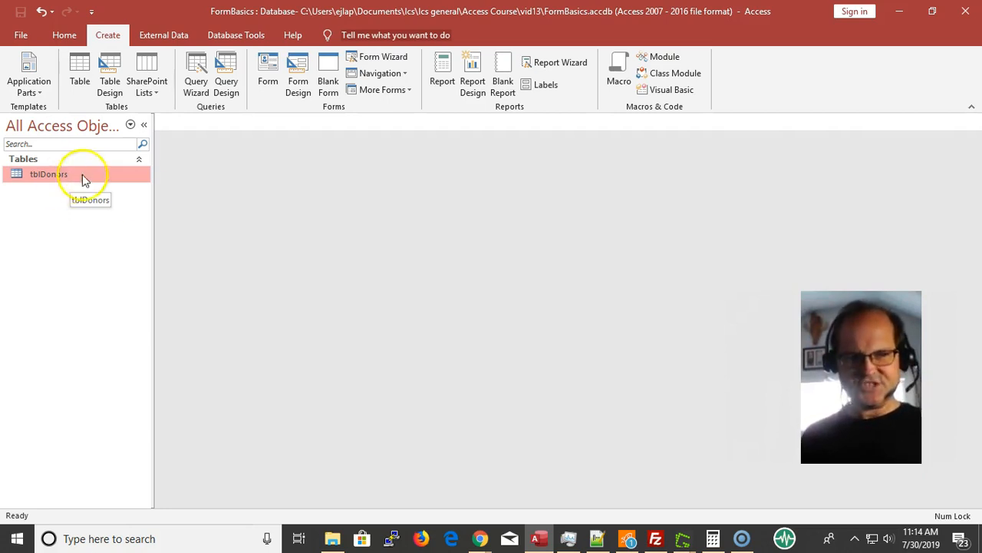
Create a form from the tblDonors table and close its property sheet
left_click(264, 83)
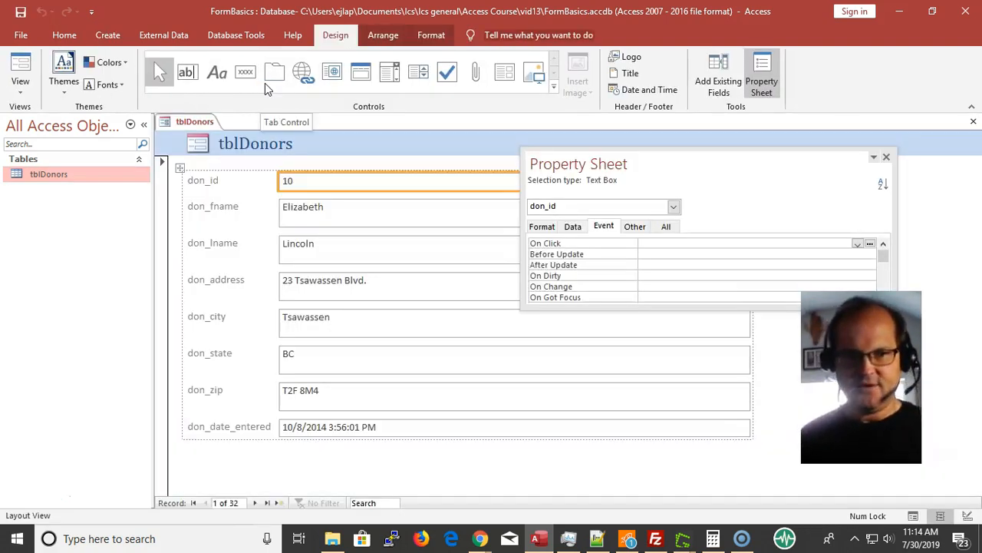
left_click(887, 157)
left_click(902, 165)
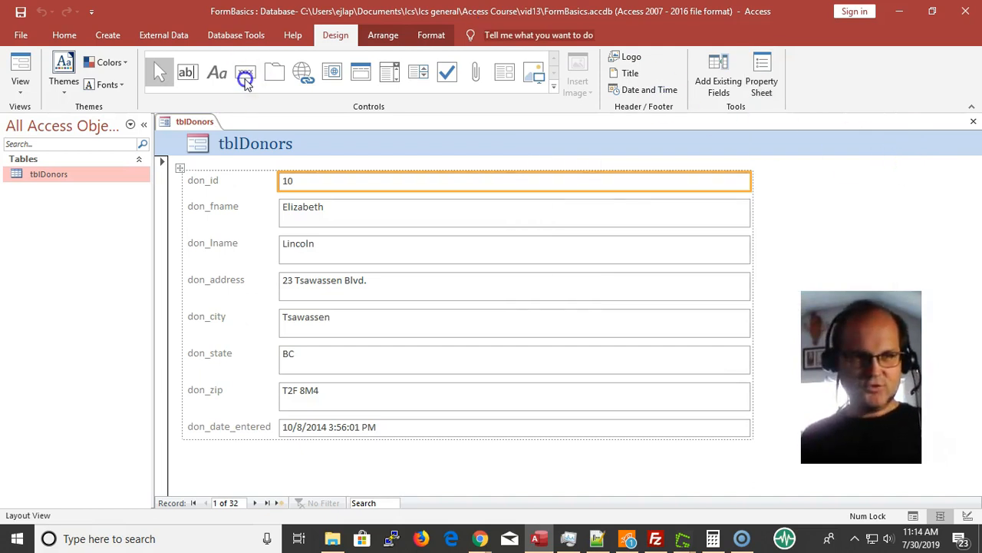
Save the new form as frmDonorsWizard
left_click(25, 33)
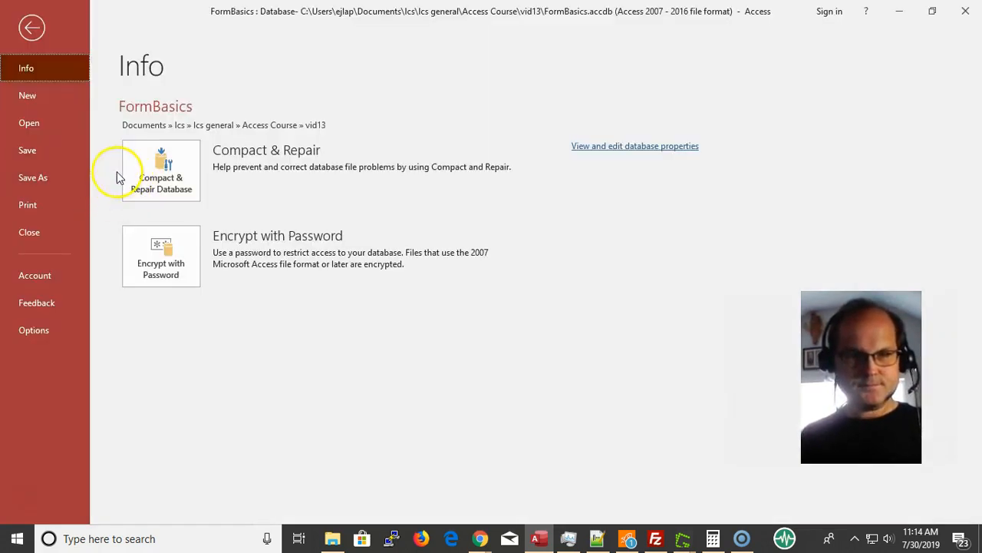
left_click(28, 152)
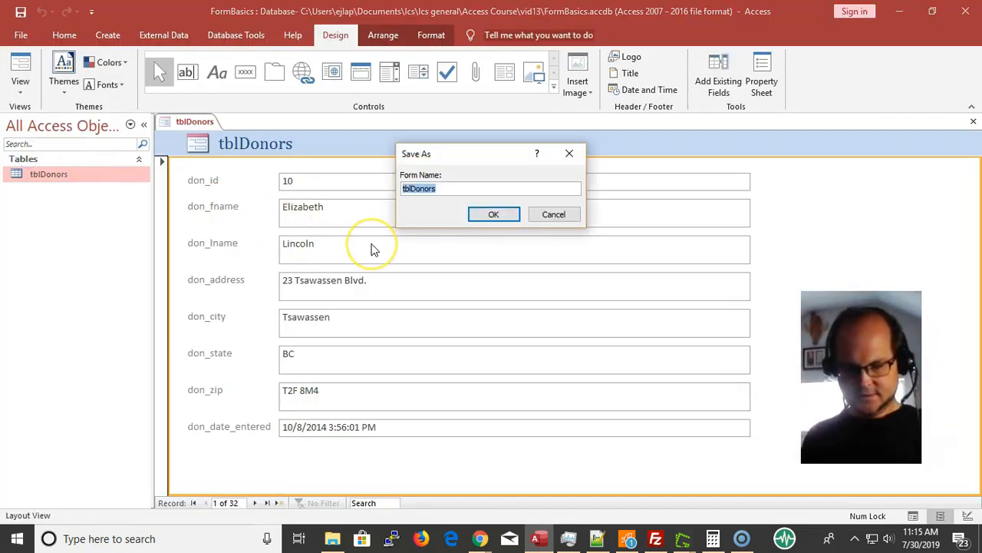
type("frm")
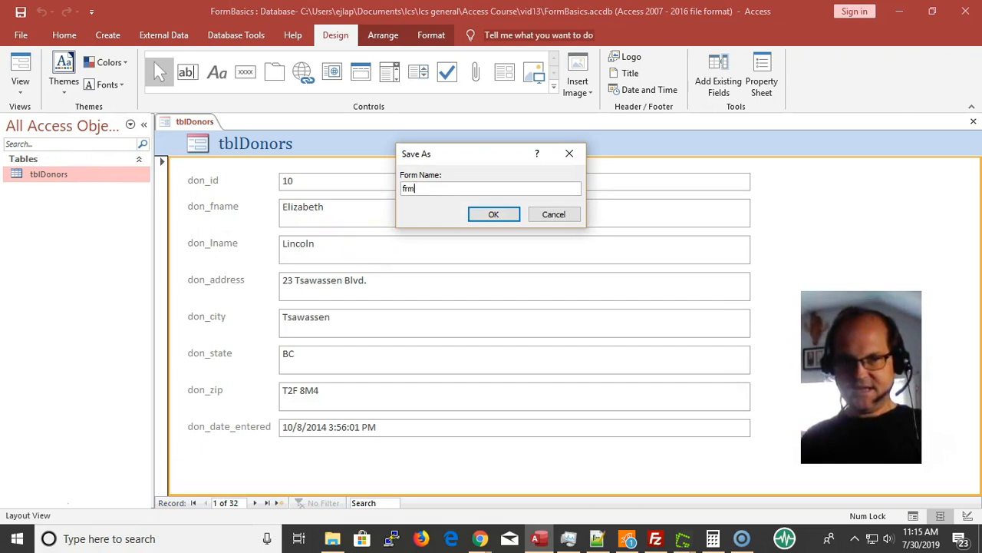
type("DonorsWoz")
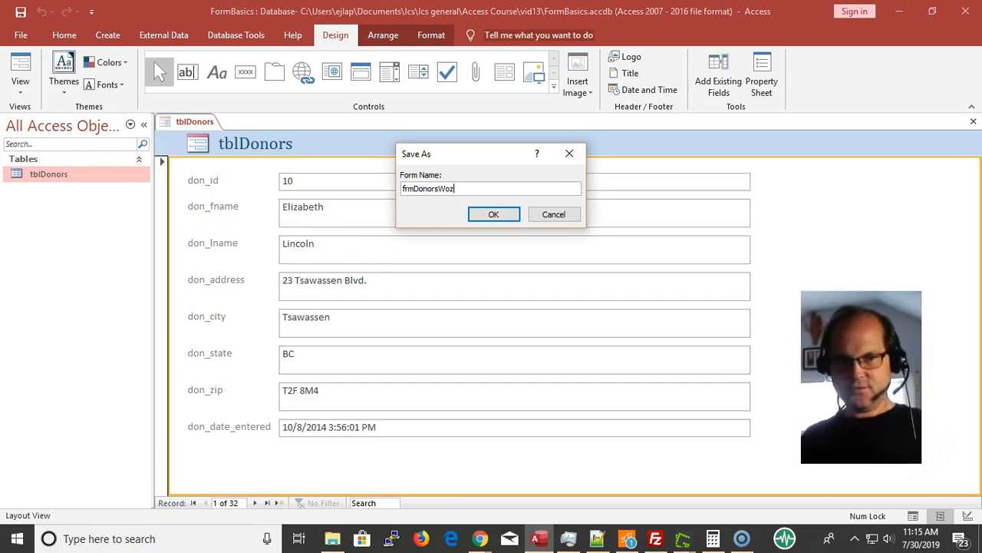
key("BackSpace")
type("izard")
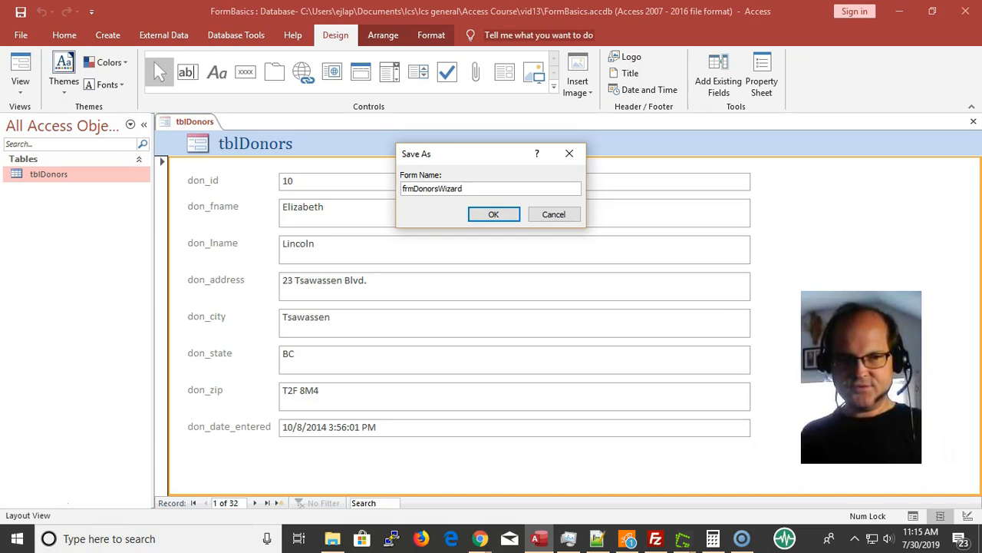
key("Return")
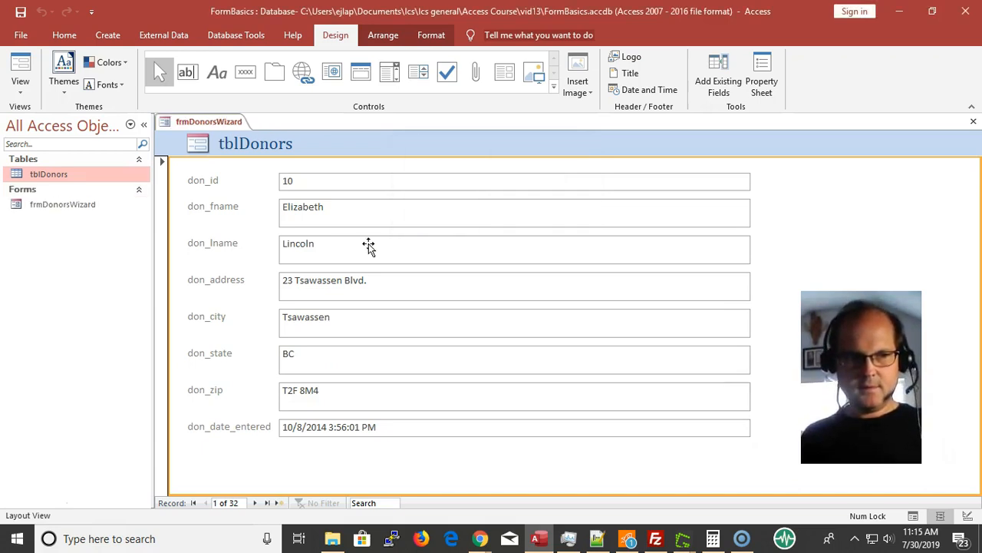
Close the frmDonorsWizard form and dismiss the incoming call notification
left_click(207, 132)
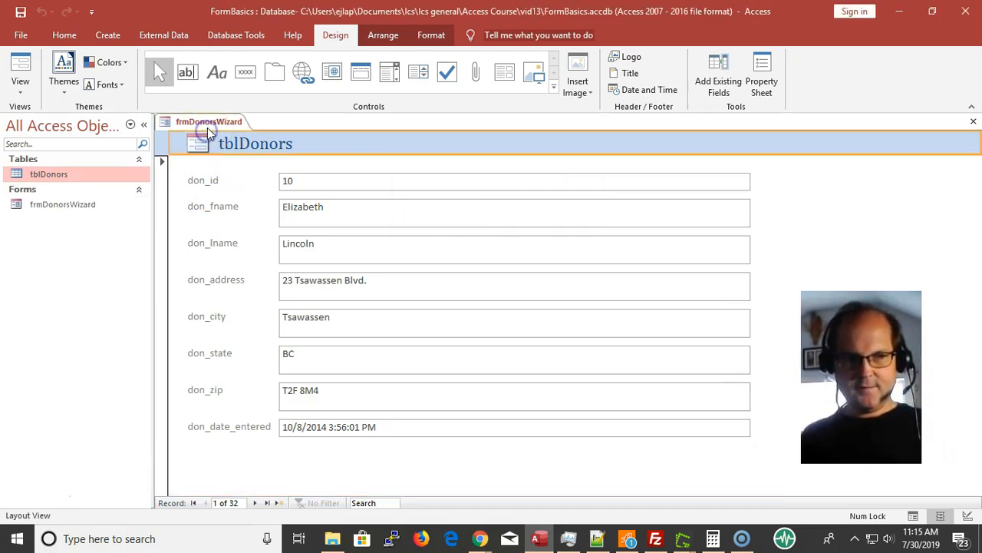
right_click(208, 126)
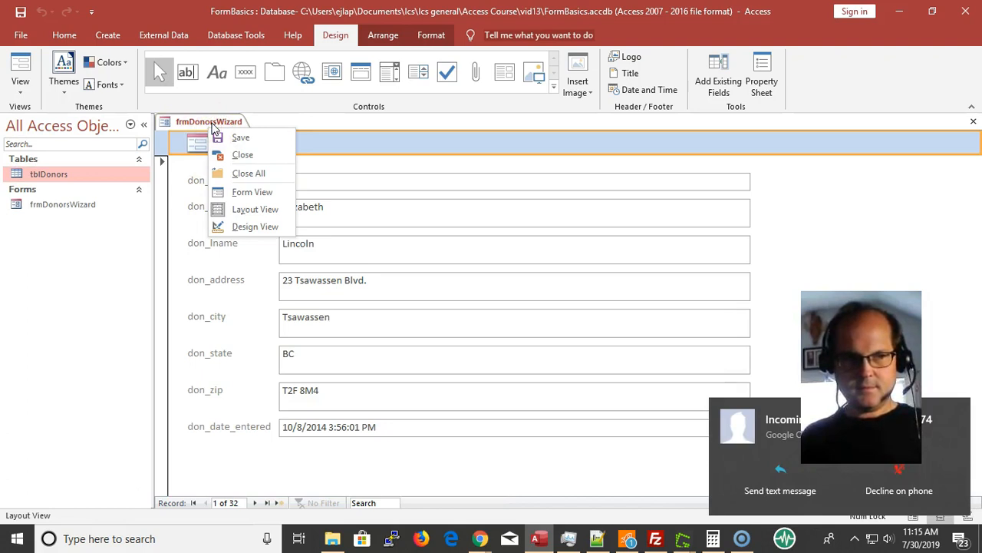
left_click(244, 155)
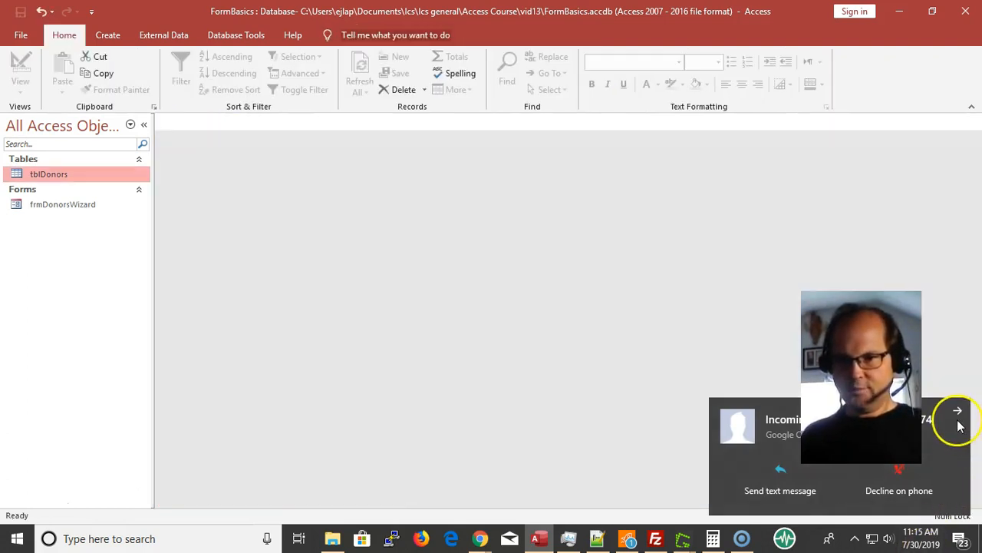
left_click(958, 413)
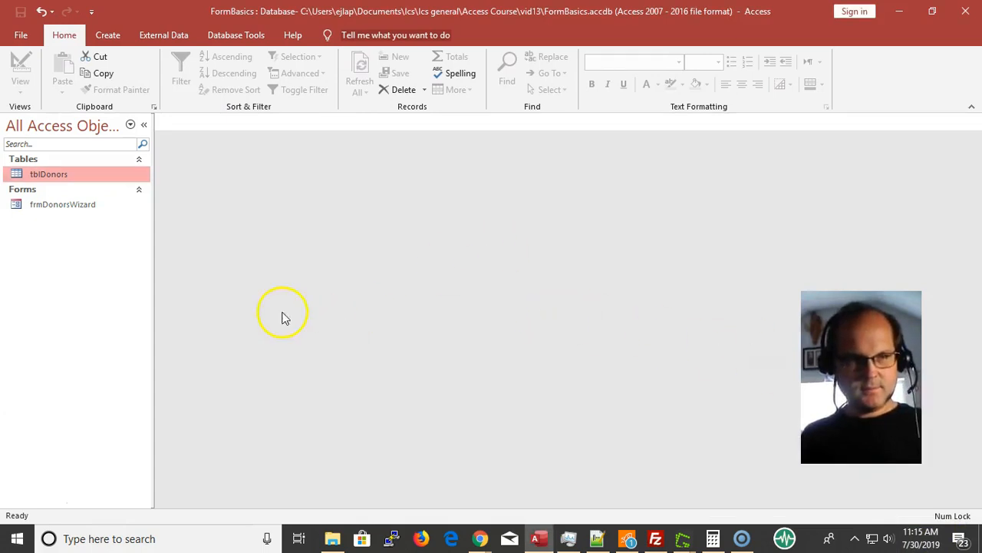
Open the frmDonorsWizard form and step forward through the donor records to record 16
double_click(62, 204)
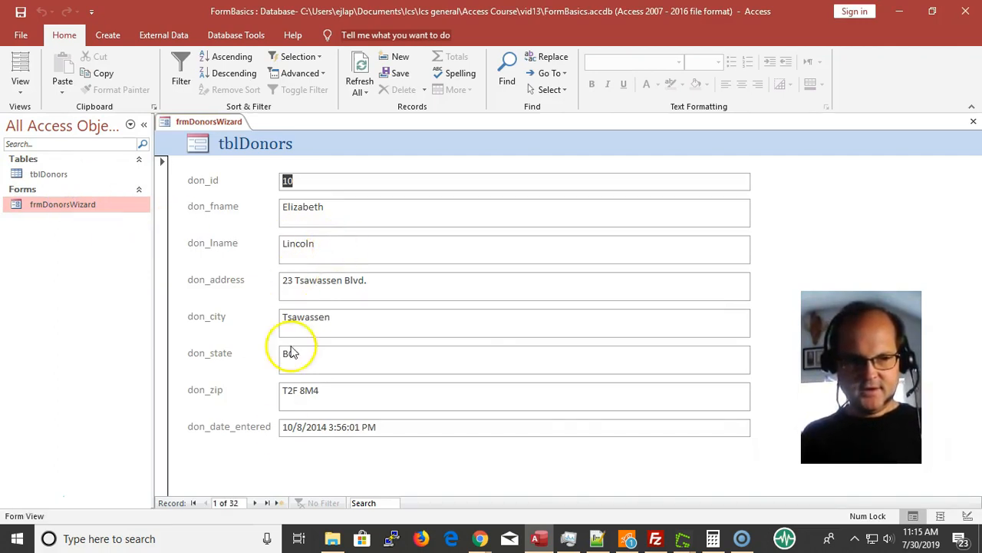
left_click(257, 503)
left_click(257, 503)
left_click(256, 502)
left_click(257, 502)
left_click(257, 502)
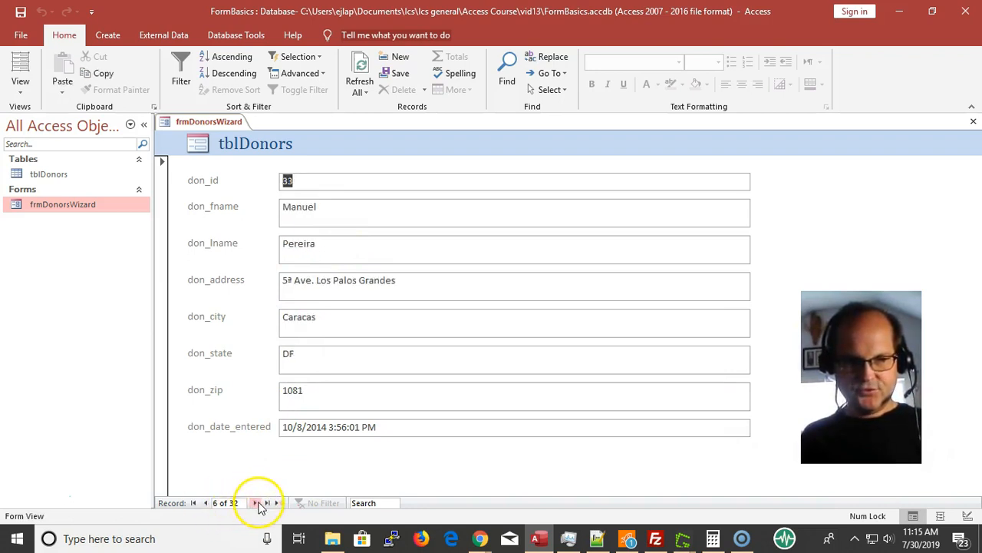
left_click(254, 504)
left_click(255, 504)
left_click(254, 504)
left_click(254, 503)
left_click(254, 502)
left_click(255, 503)
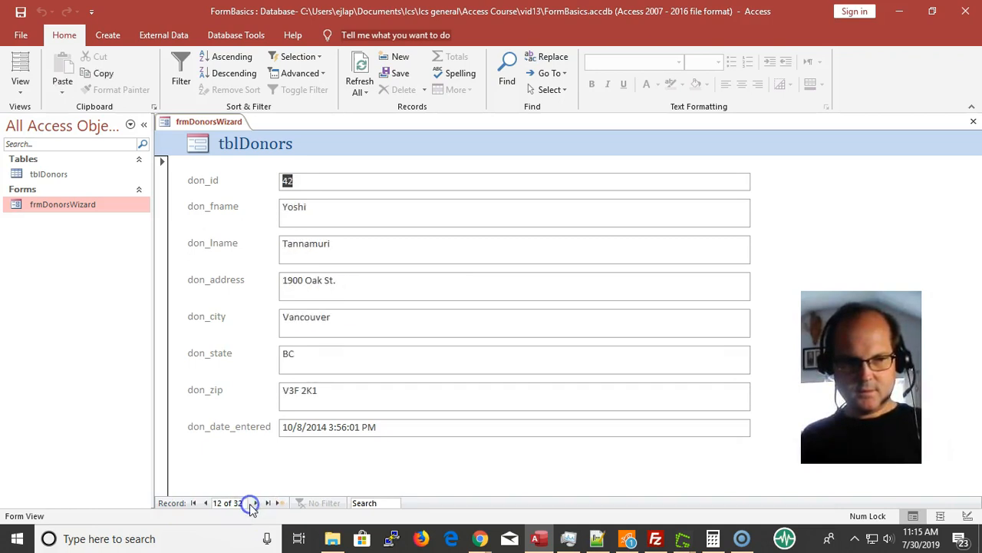
left_click(258, 504)
left_click(257, 504)
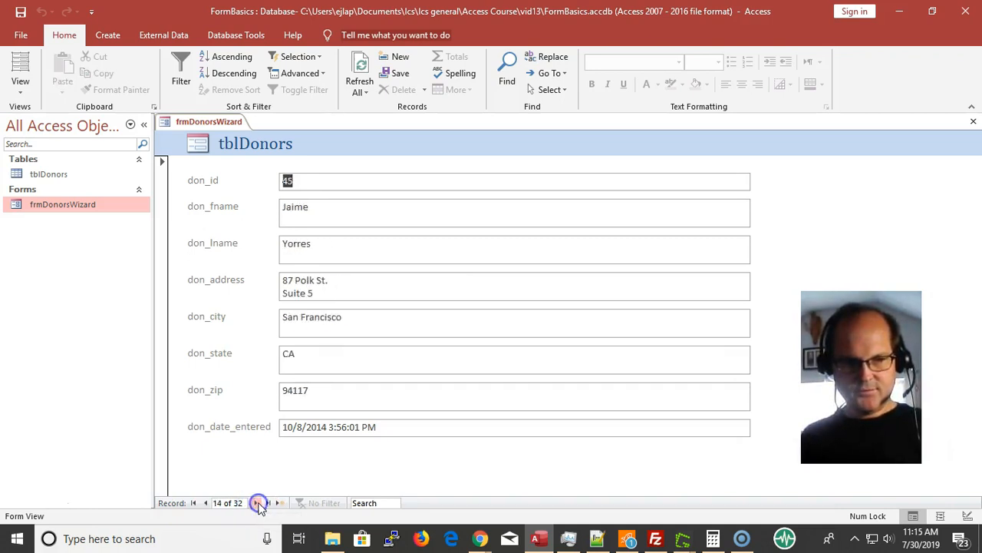
left_click(258, 504)
left_click(258, 503)
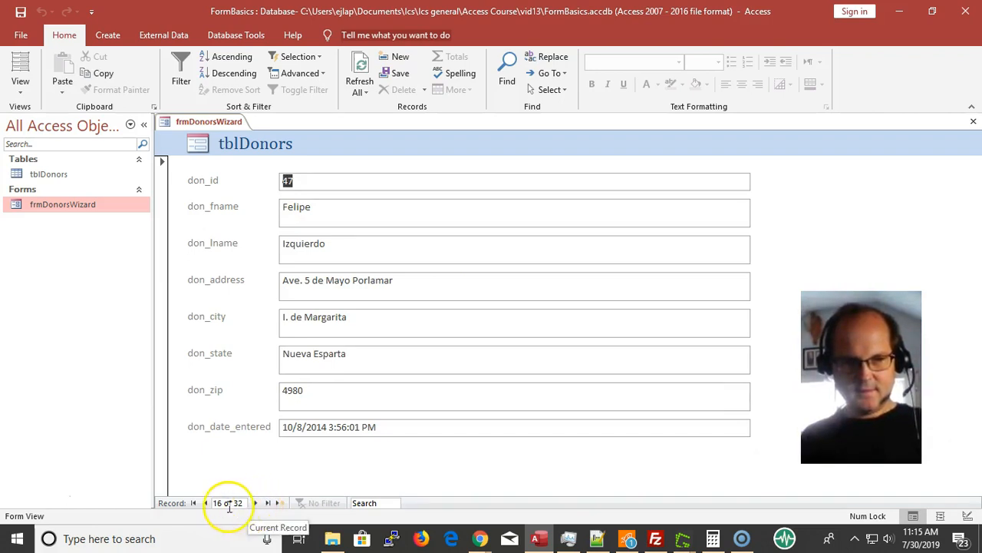
Step back to record 14 and forward to record 17, visit the last record and return to the first
left_click(205, 503)
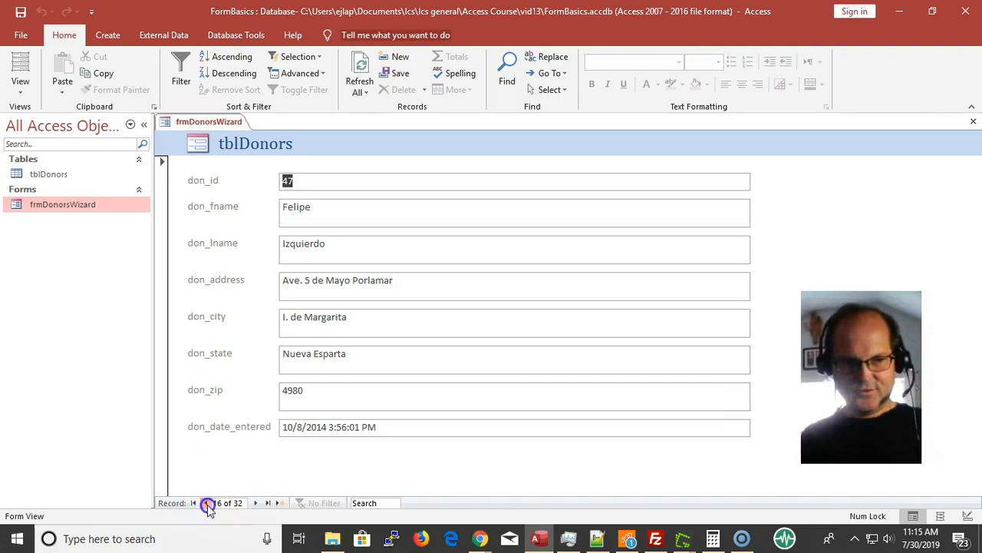
left_click(206, 504)
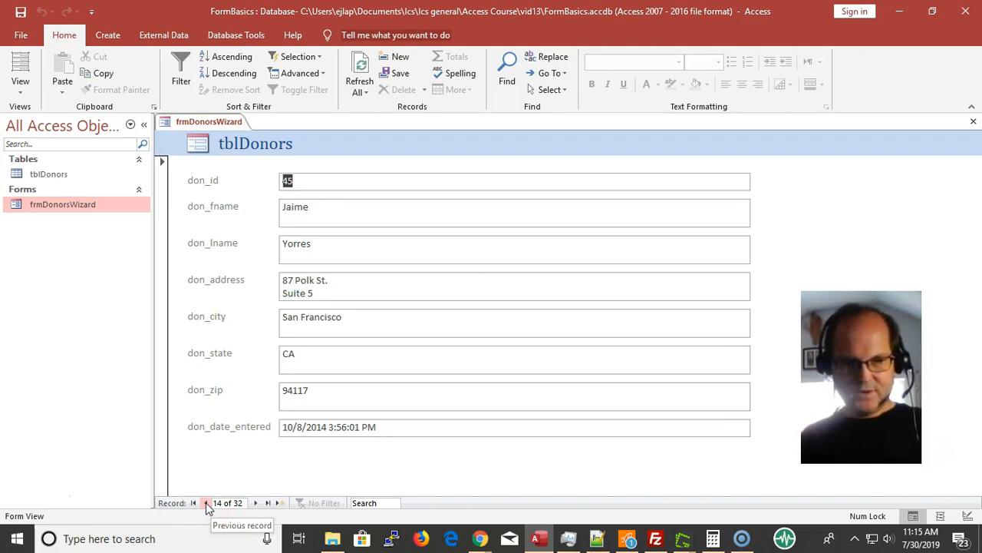
left_click(255, 506)
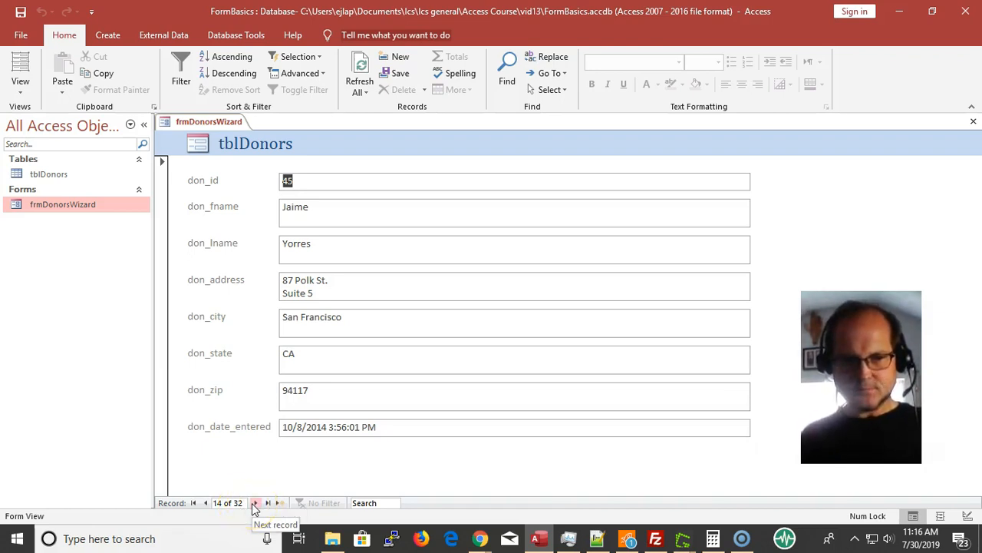
left_click(255, 504)
left_click(256, 504)
left_click(257, 504)
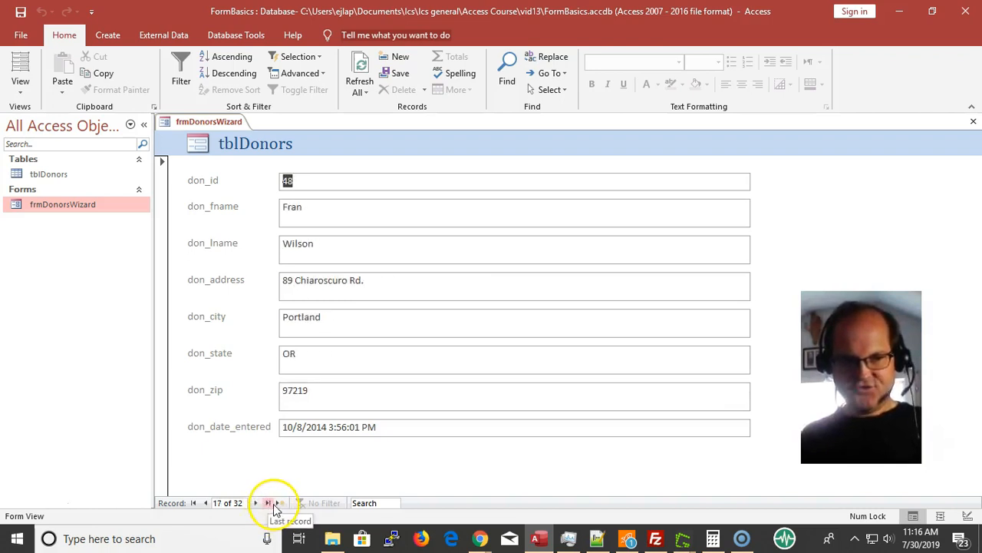
left_click(269, 504)
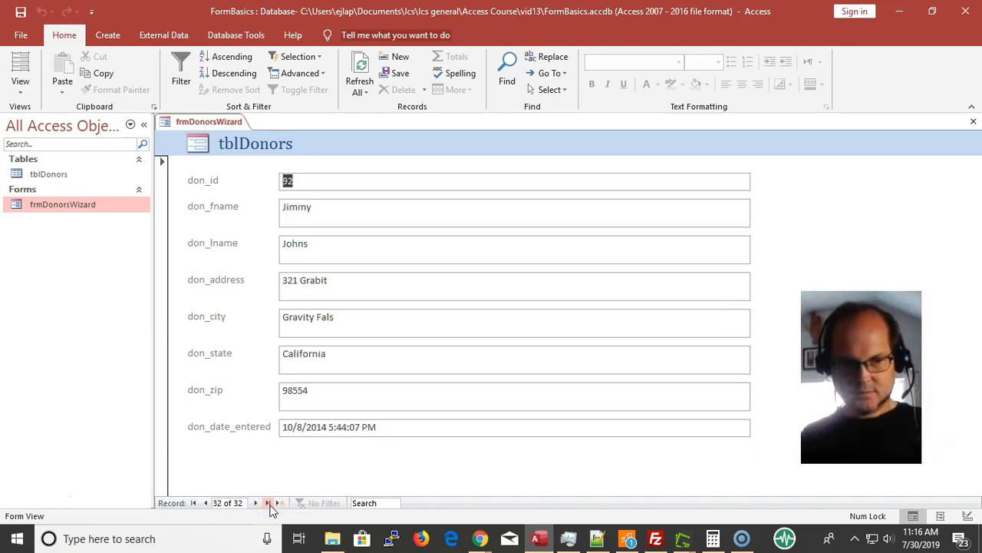
left_click(194, 504)
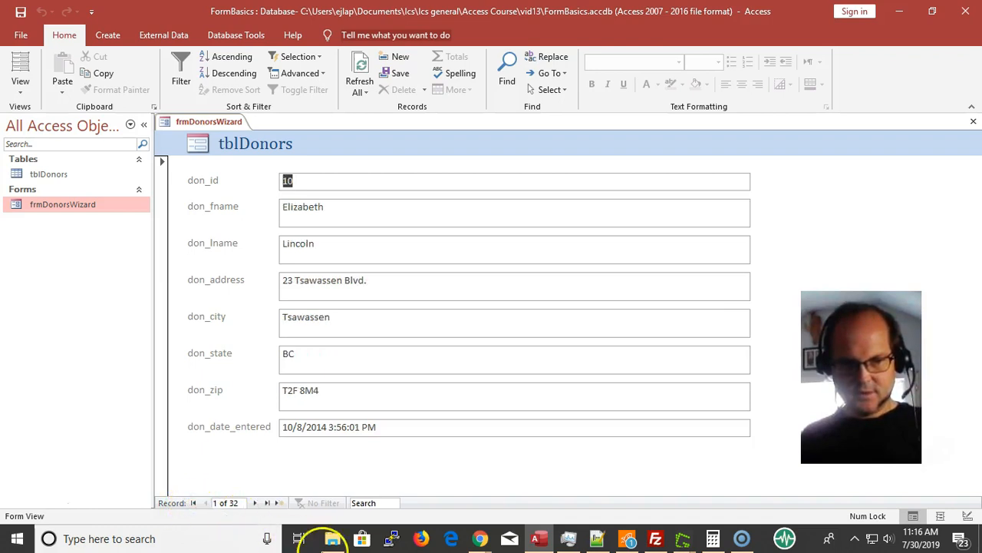
Start a new blank donor record and enter the donor's first name and last name
left_click(280, 504)
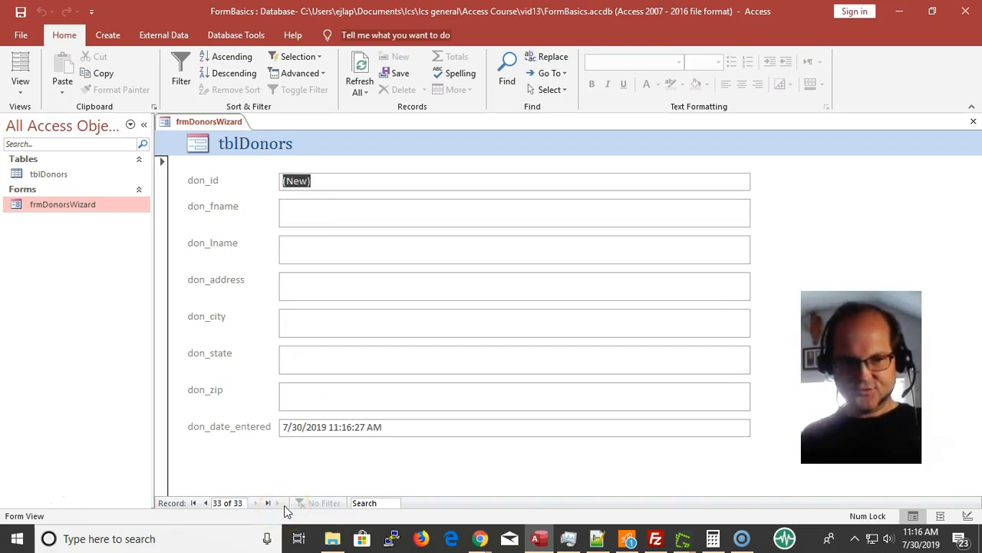
left_click(345, 220)
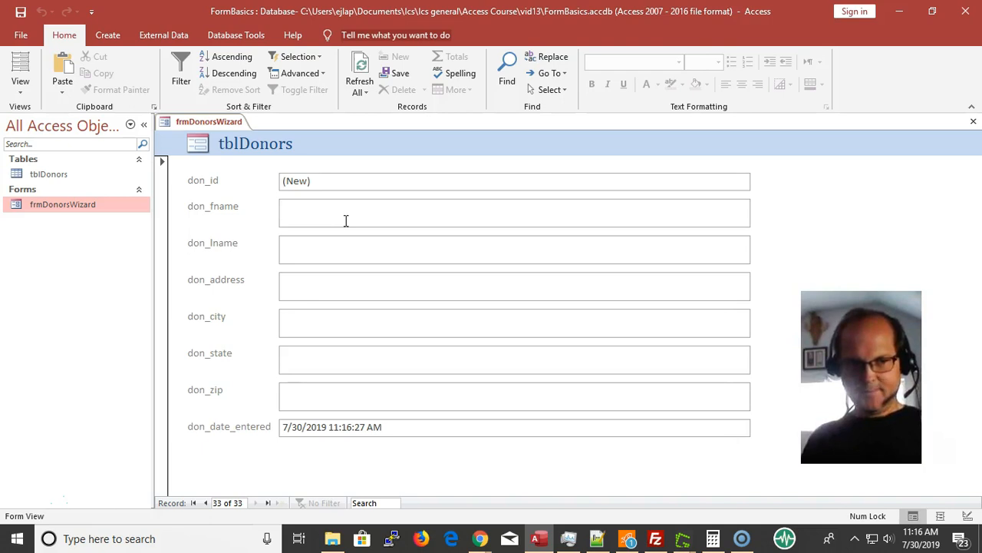
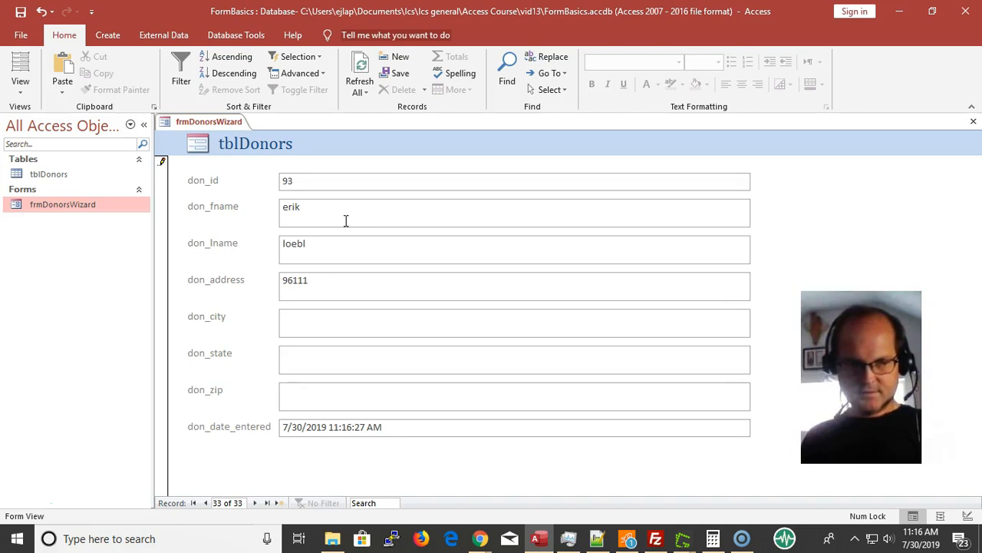
Enter the donor's street address in the don_address field of the new record
key("BackSpace")
key("BackSpace")
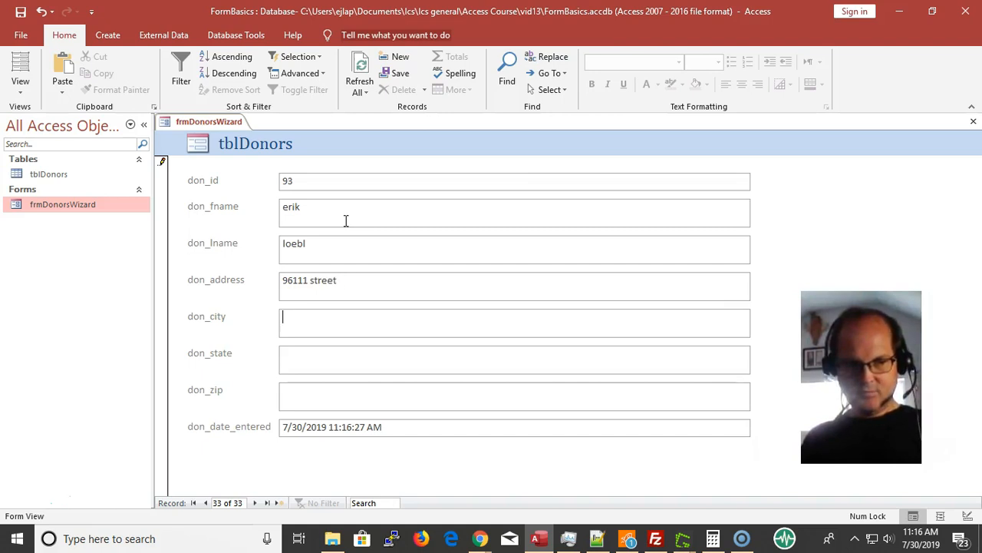
Fill in the donor's city and state in the don_city and don_state fields
key("Tab")
type("houst")
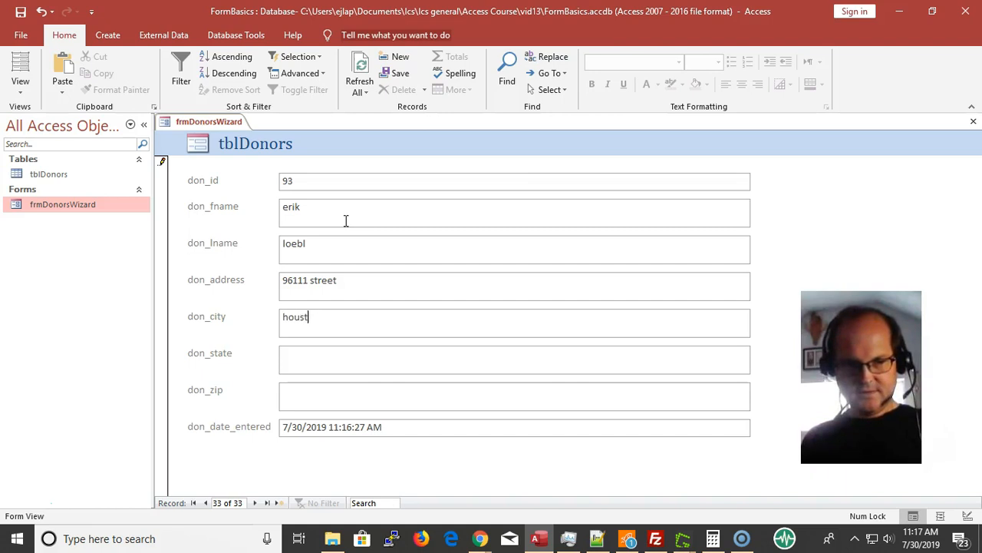
type("ontx")
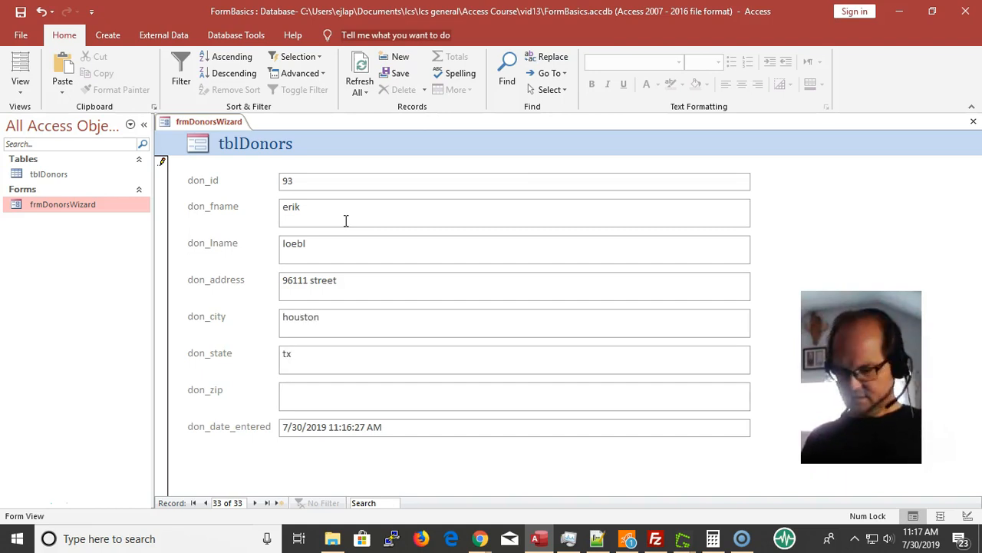
type("770")
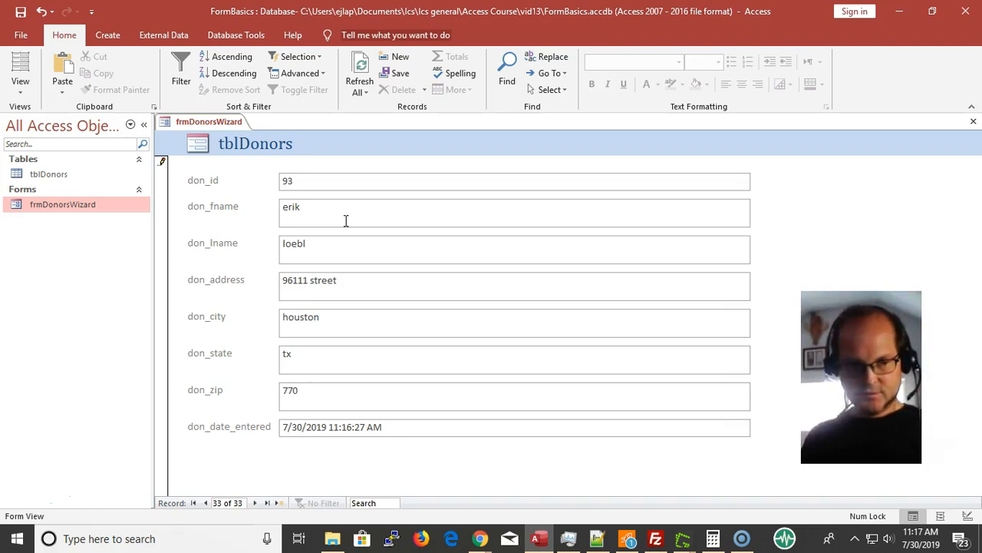
type("4")
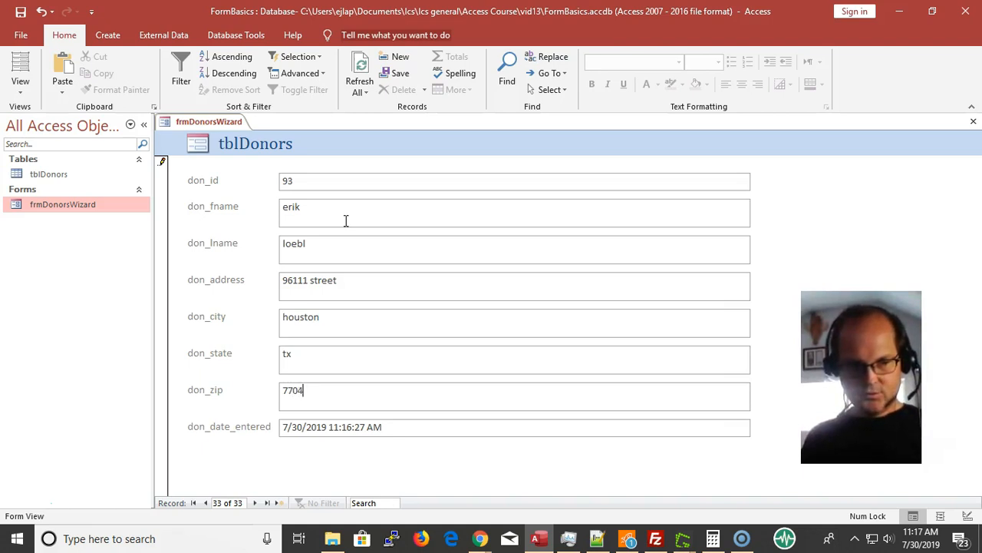
Enter the donor's postal code in the don_zip field and save the new record
key("BackSpace")
type("50")
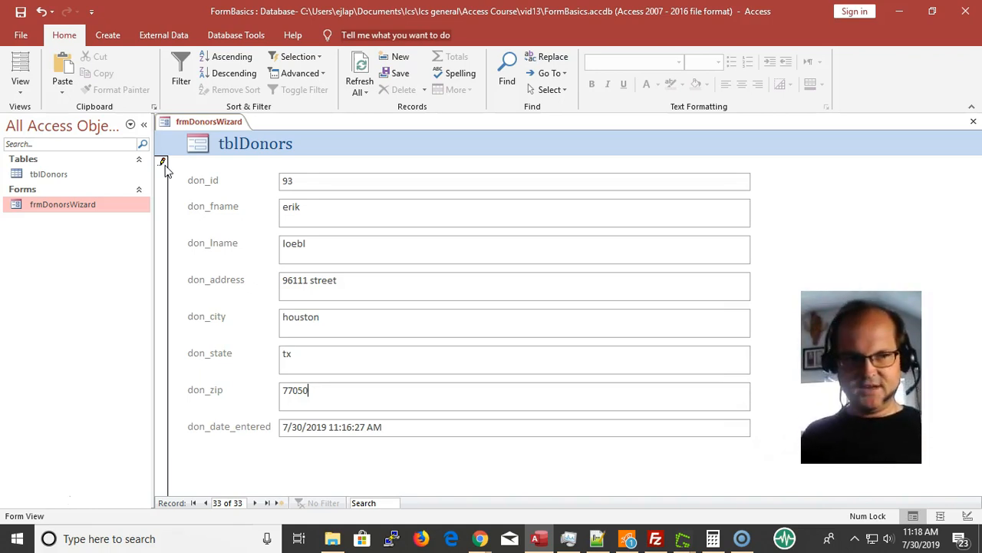
left_click(162, 162)
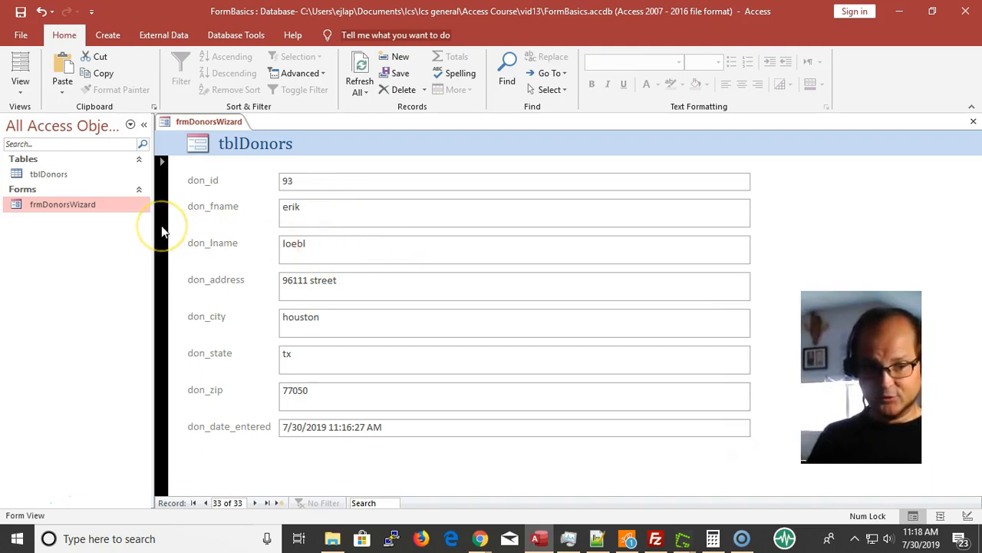
Append an "s" to the new donor's address and discard the unsaved edit, twice
left_click(368, 278)
type("s")
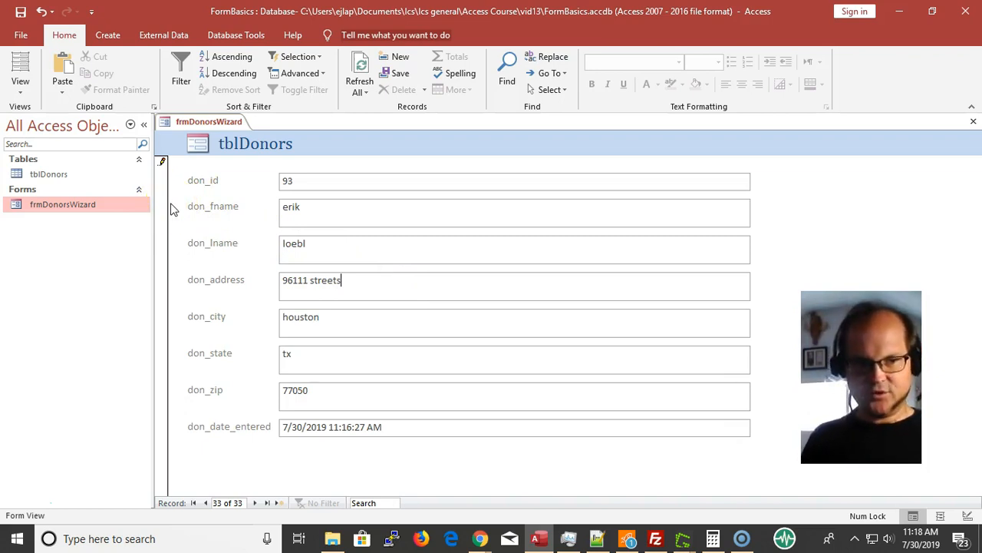
key("Escape")
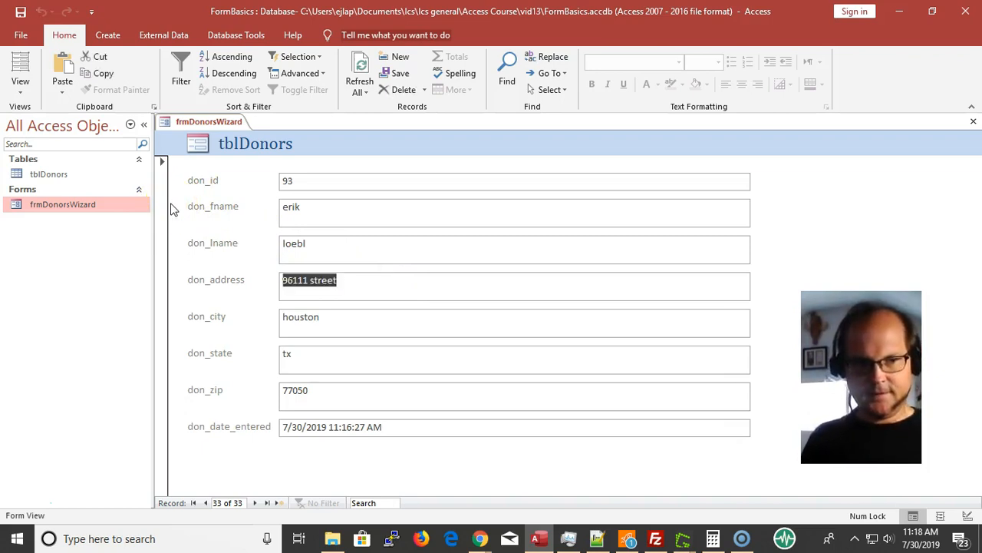
left_click(374, 281)
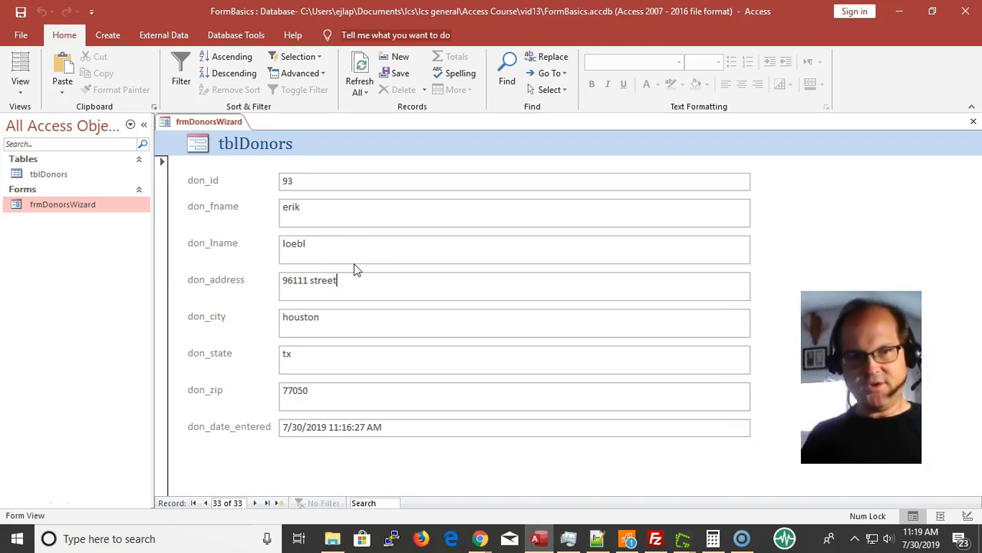
left_click(402, 283)
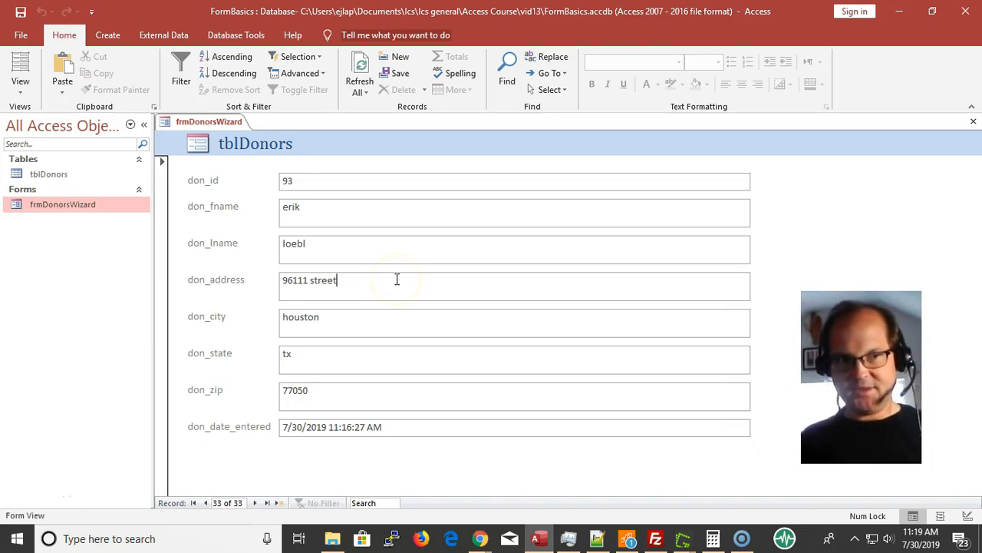
left_click(417, 284)
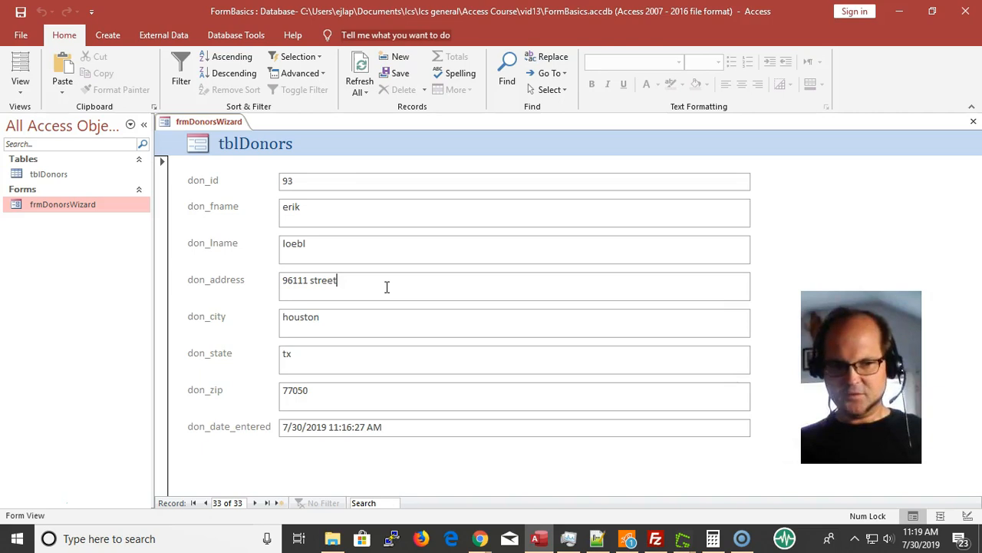
type("s")
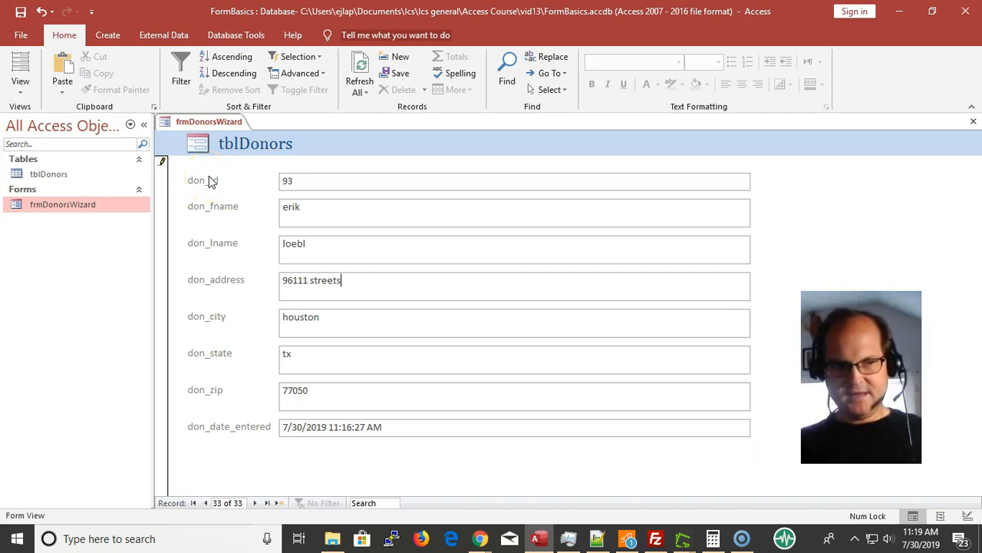
key("Escape")
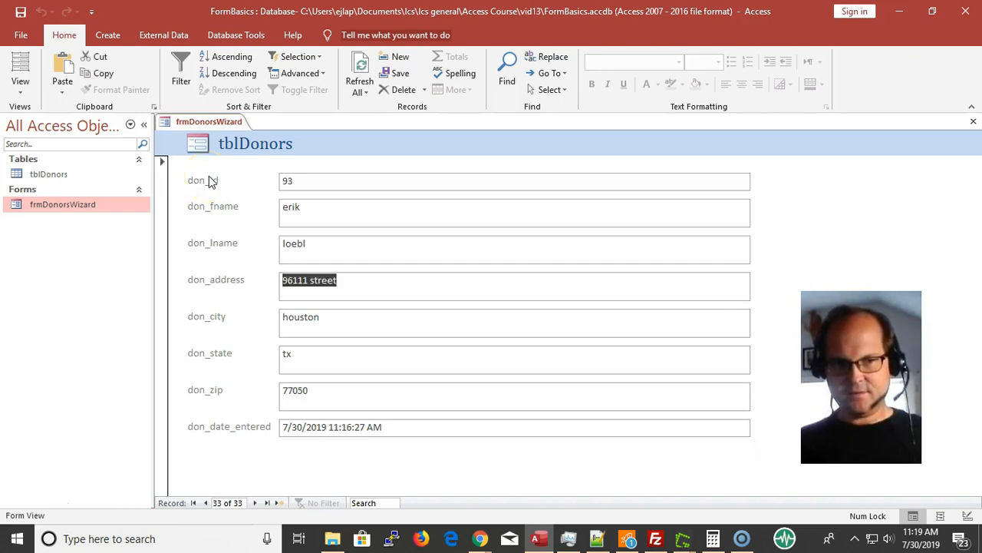
left_click(343, 218)
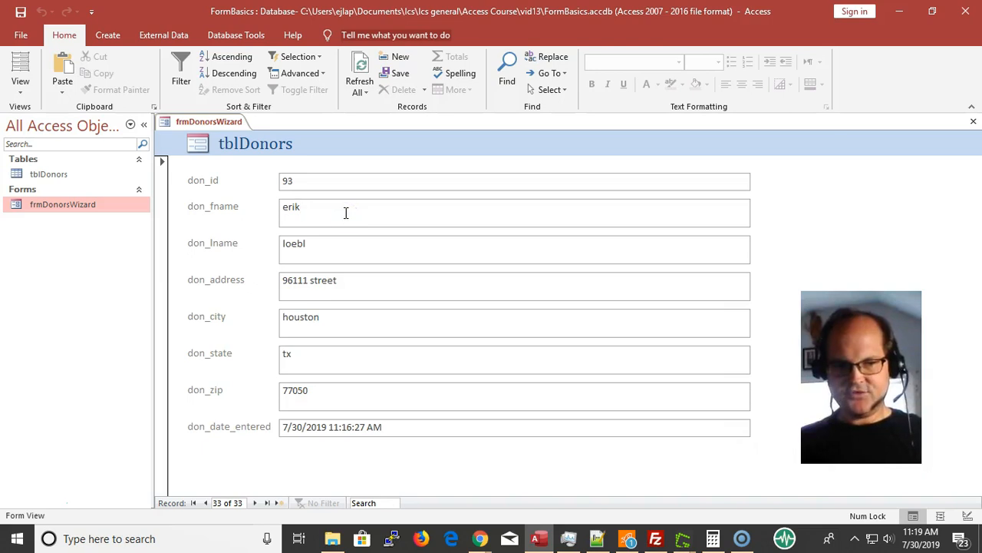
left_click(357, 288)
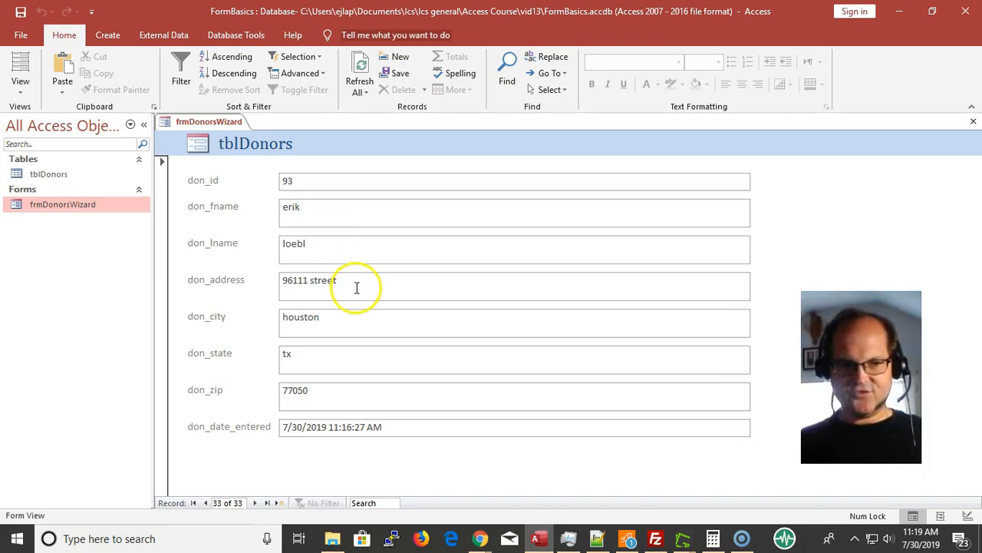
Move to the blank new record, return to the first donor record and step forward to record 18
left_click(254, 505)
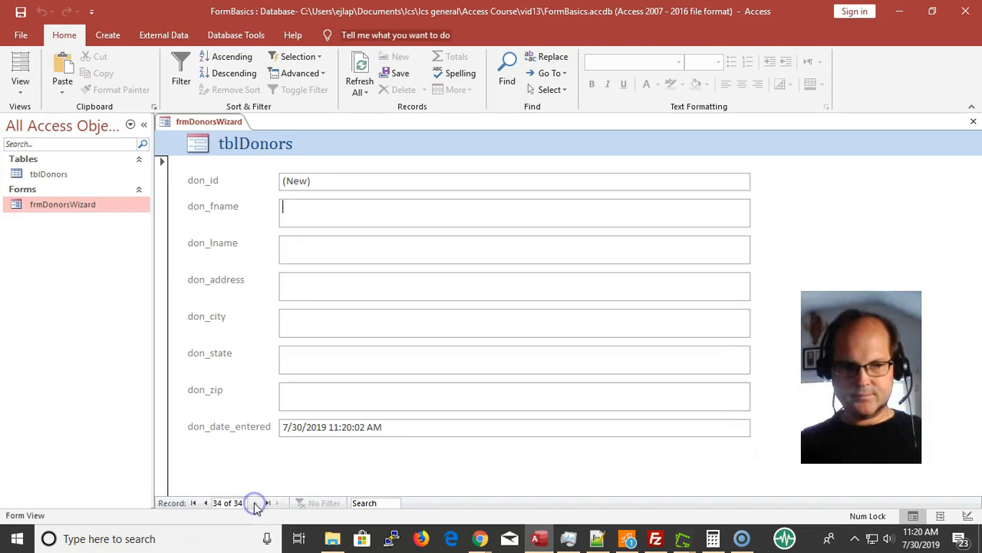
left_click(193, 503)
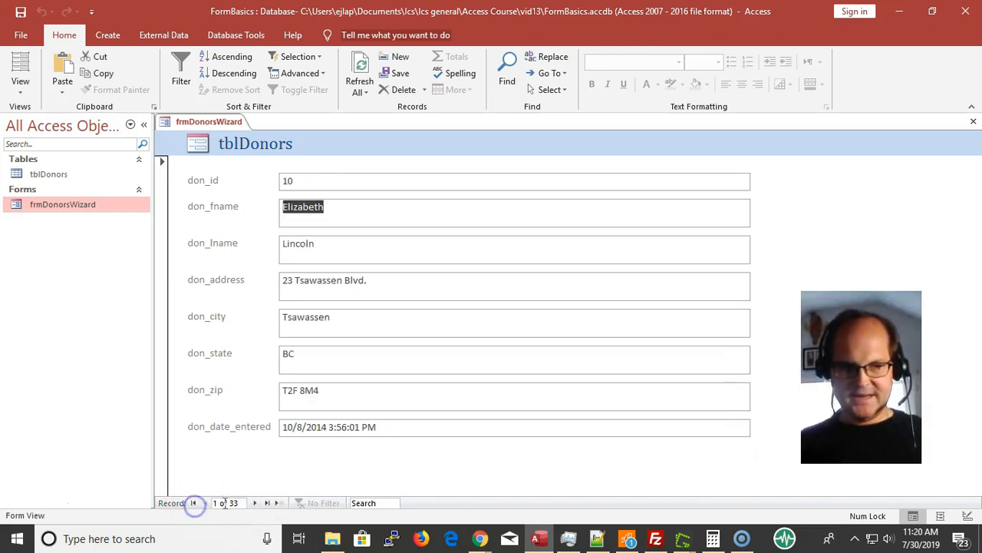
left_click(255, 504)
left_click(256, 504)
left_click(256, 504)
left_click(255, 503)
left_click(256, 503)
left_click(255, 503)
left_click(255, 503)
left_click(256, 504)
left_click(255, 504)
left_click(256, 504)
left_click(256, 504)
left_click(255, 505)
left_click(256, 505)
left_click(255, 504)
left_click(256, 504)
left_click(256, 505)
left_click(256, 505)
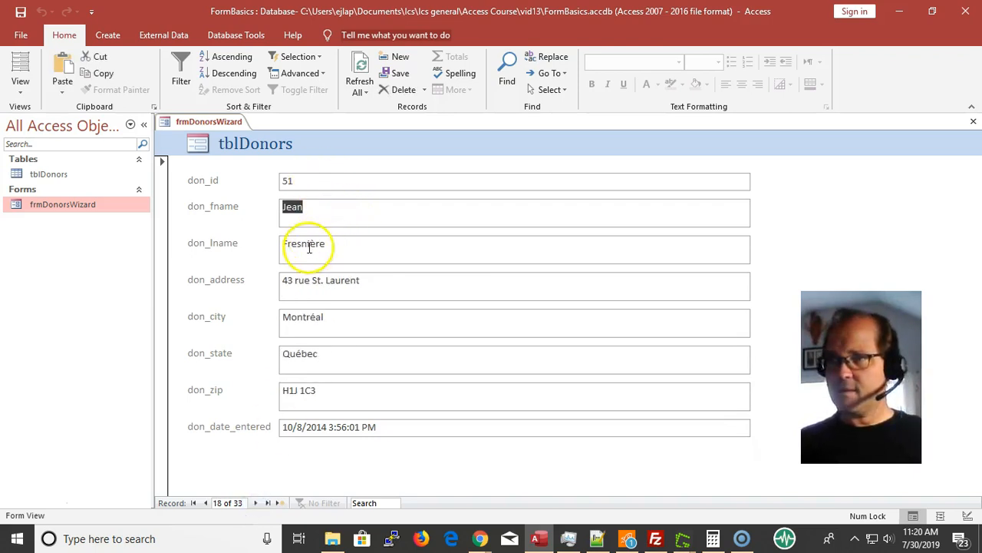
Go to the last donor record and check its don_id and don_fname fields
left_click(267, 503)
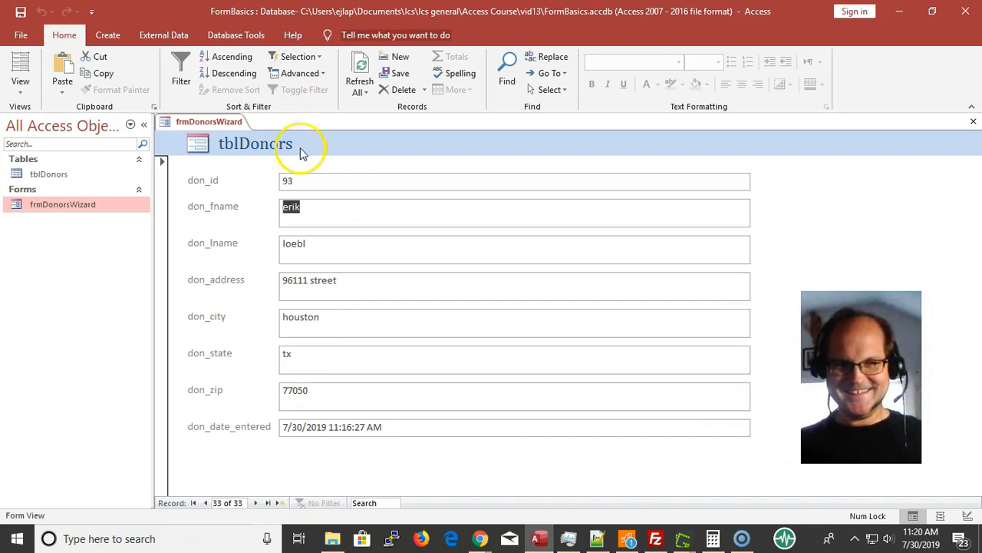
left_click(323, 182)
left_click_drag(301, 179, 270, 182)
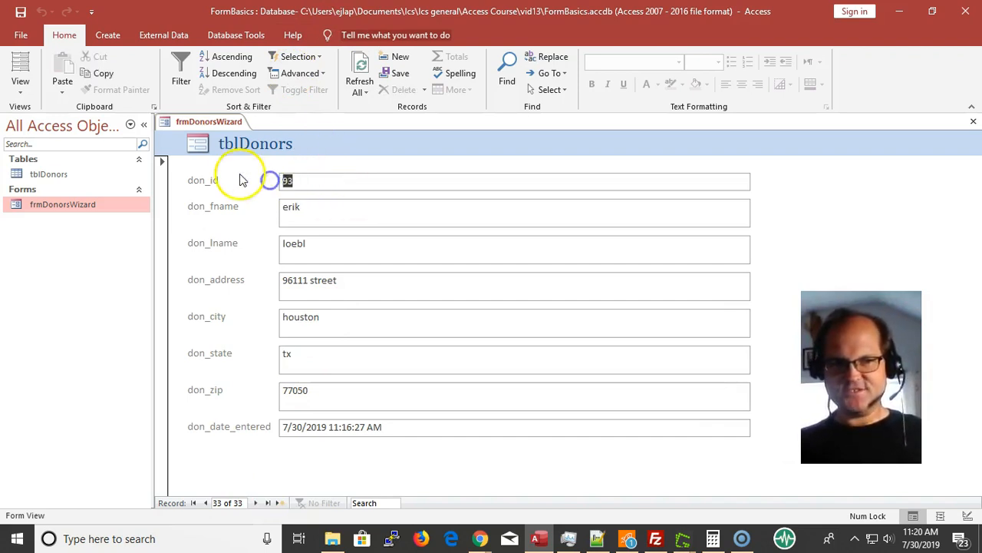
left_click(325, 196)
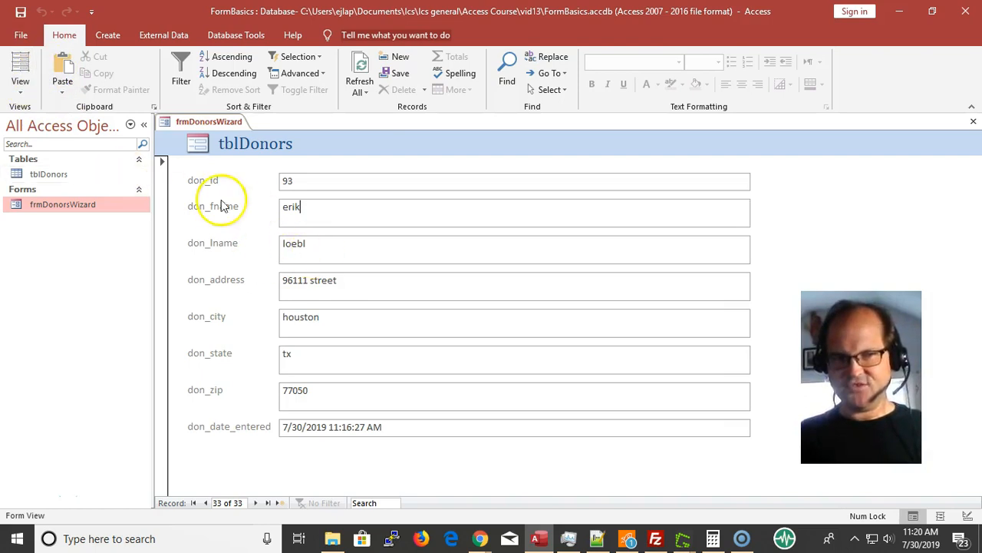
Switch the form to Layout View and step back through the records to record 29
left_click(23, 65)
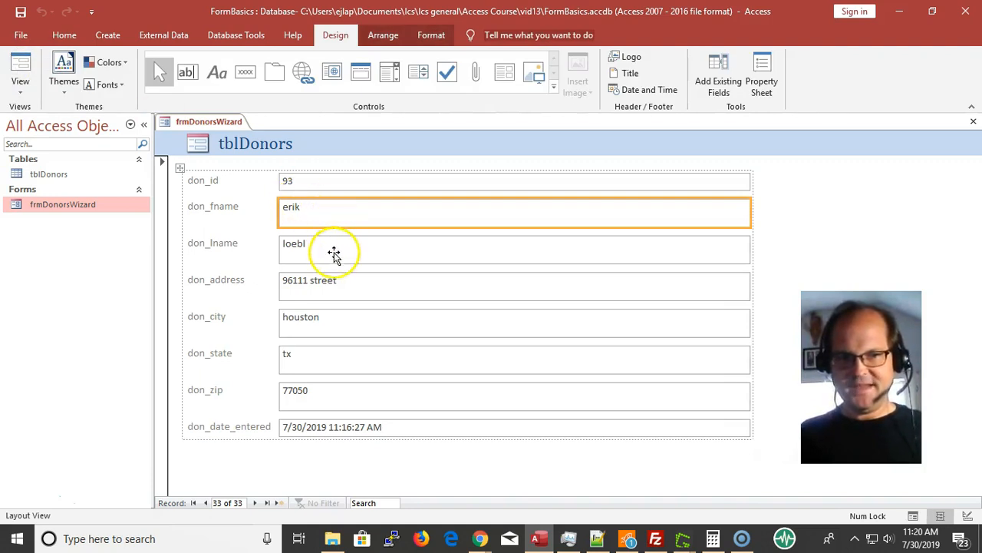
left_click(207, 504)
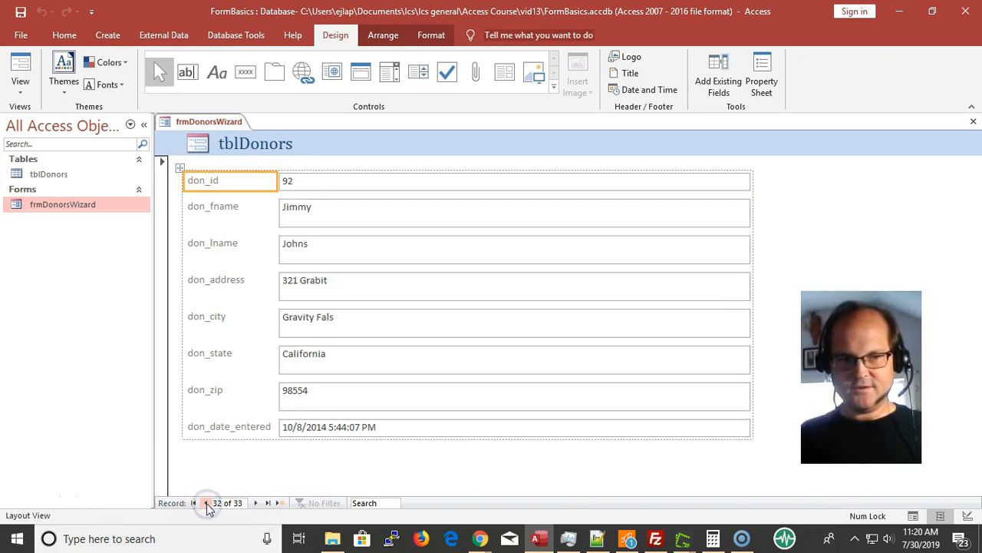
left_click(206, 503)
left_click(207, 504)
left_click(207, 504)
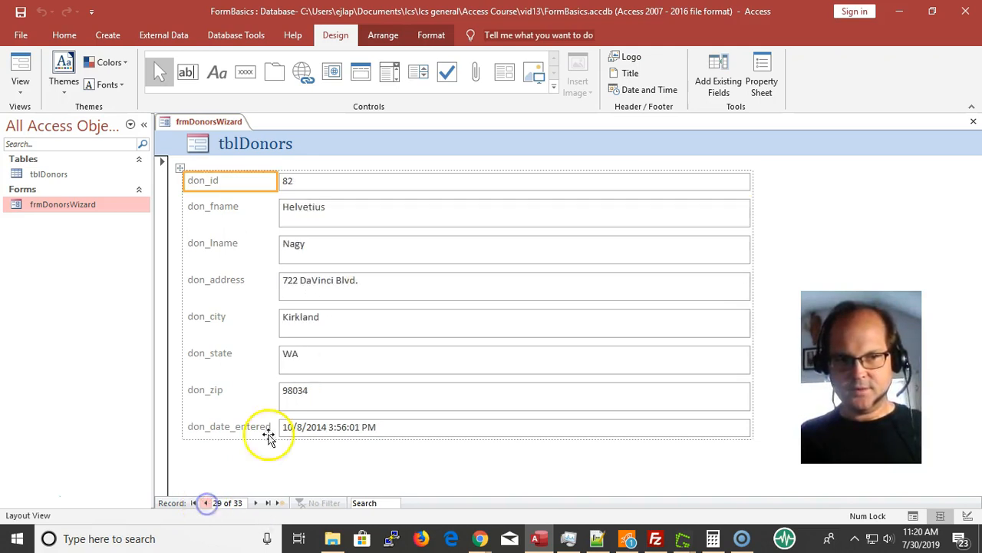
Change the don_lname label's text to Last Name and save the form
left_click(200, 249)
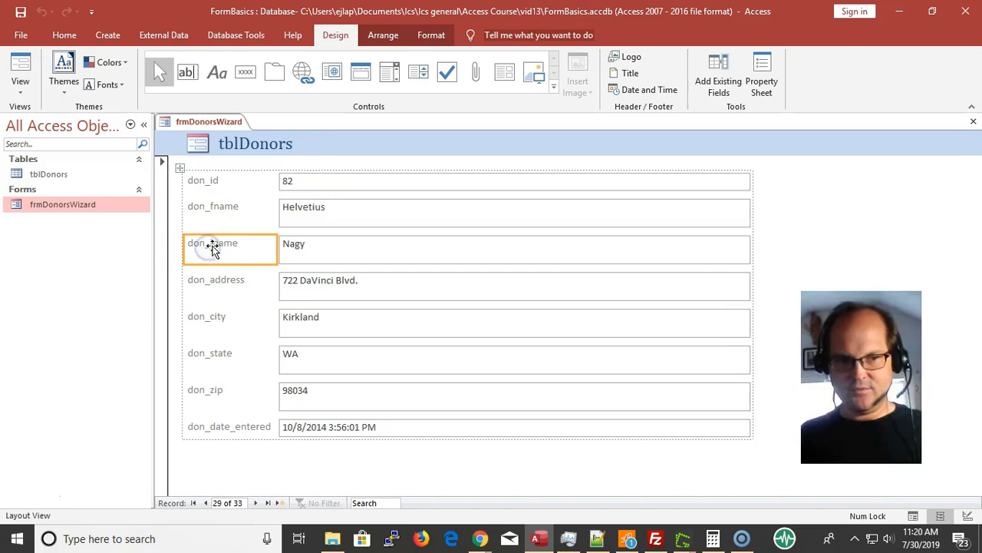
double_click(213, 245)
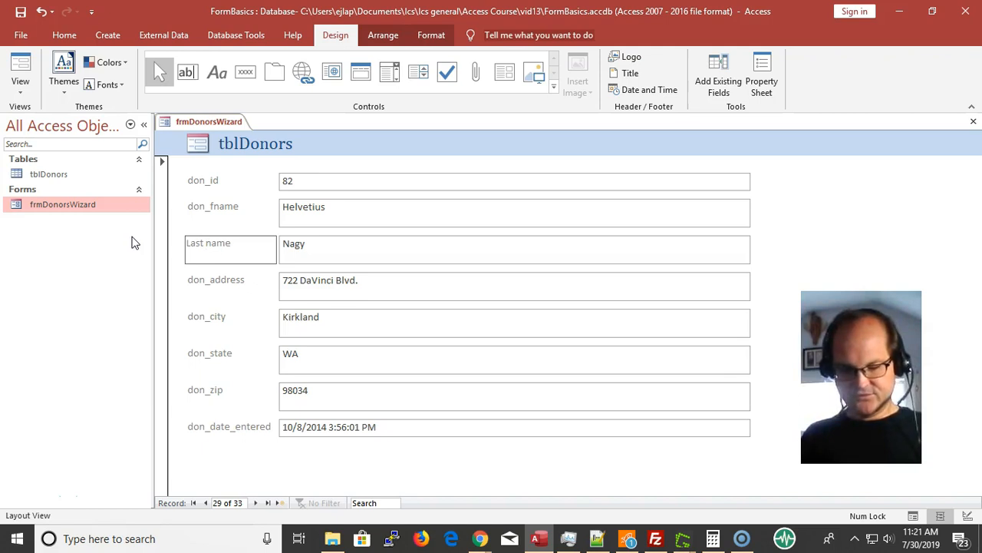
key("Return")
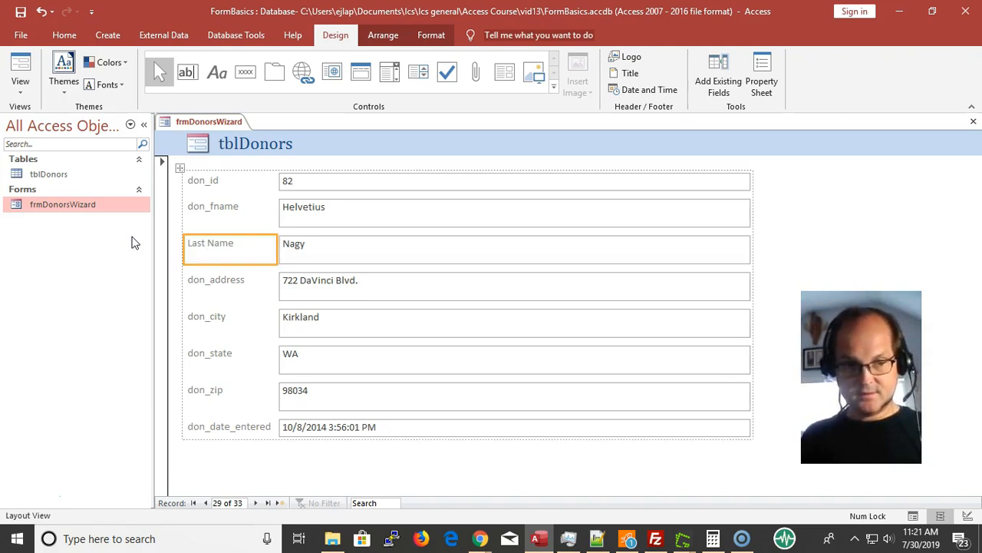
left_click(22, 10)
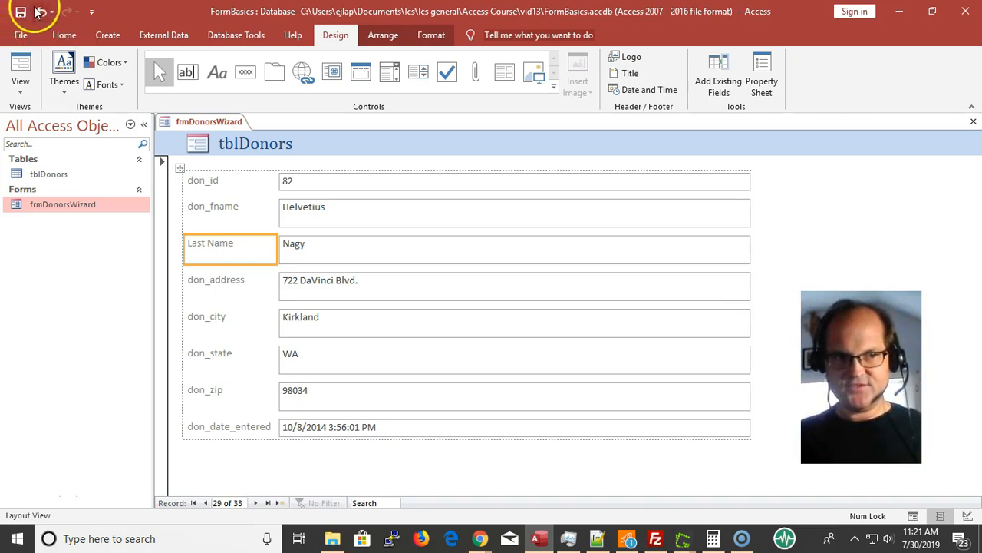
Save the form's design and switch it to Form View
left_click(20, 15)
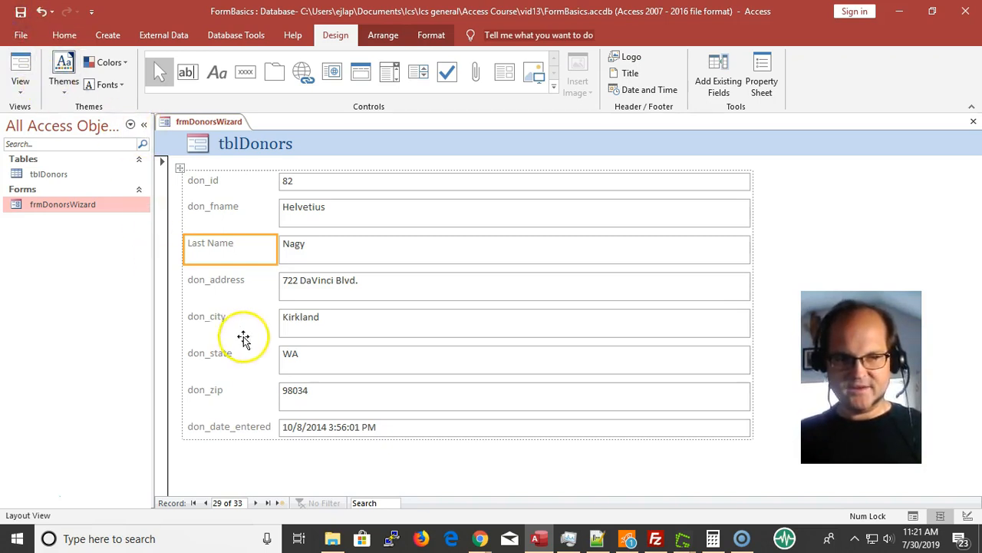
left_click(241, 282)
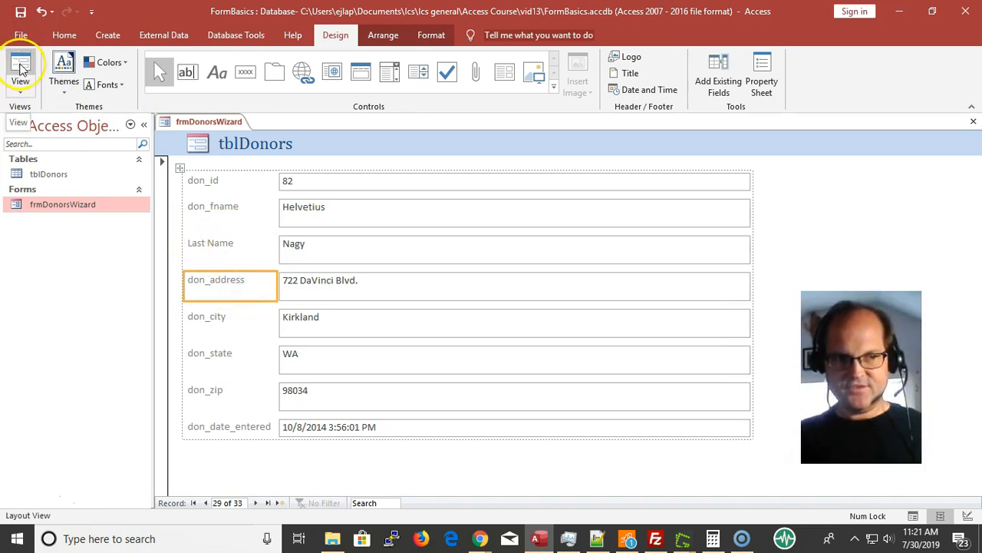
left_click(21, 67)
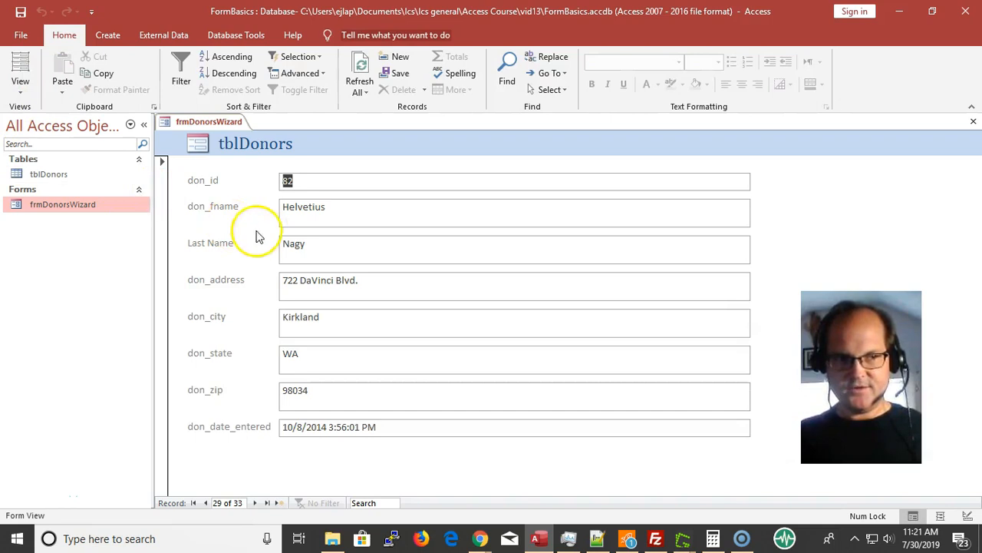
Switch the form to Design View and look over its header, detail and footer sections
left_click(23, 91)
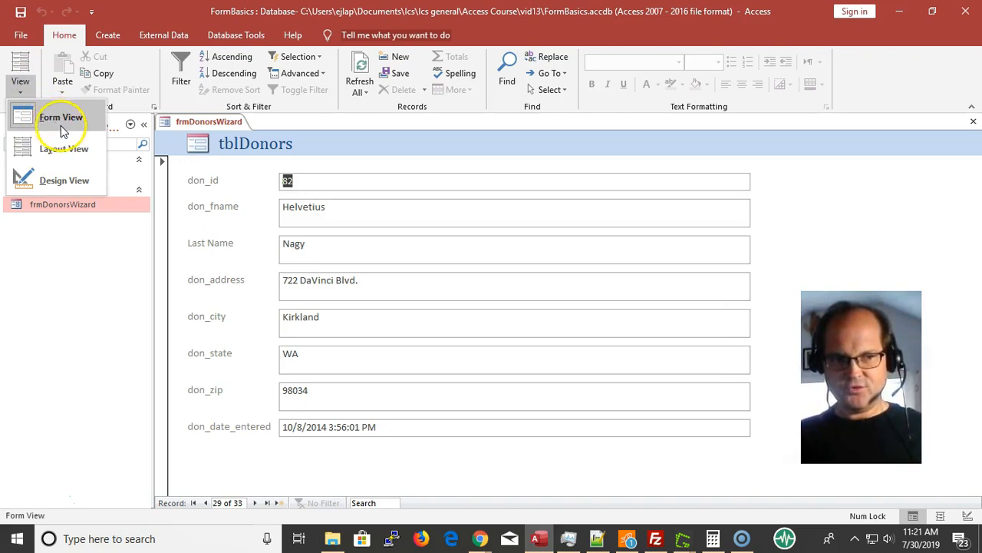
left_click(70, 181)
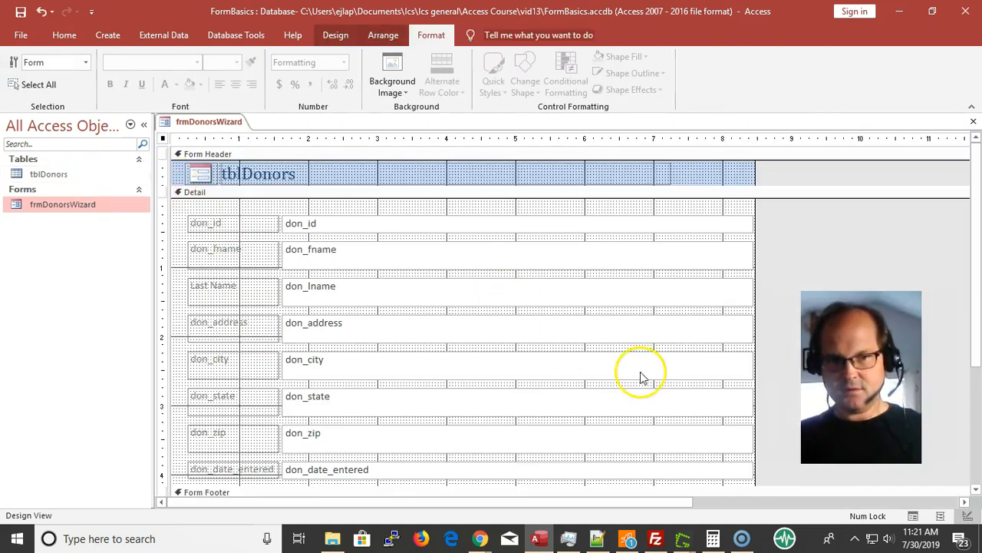
scroll(552, 341, "down", 3)
scroll(553, 344, "up", 3)
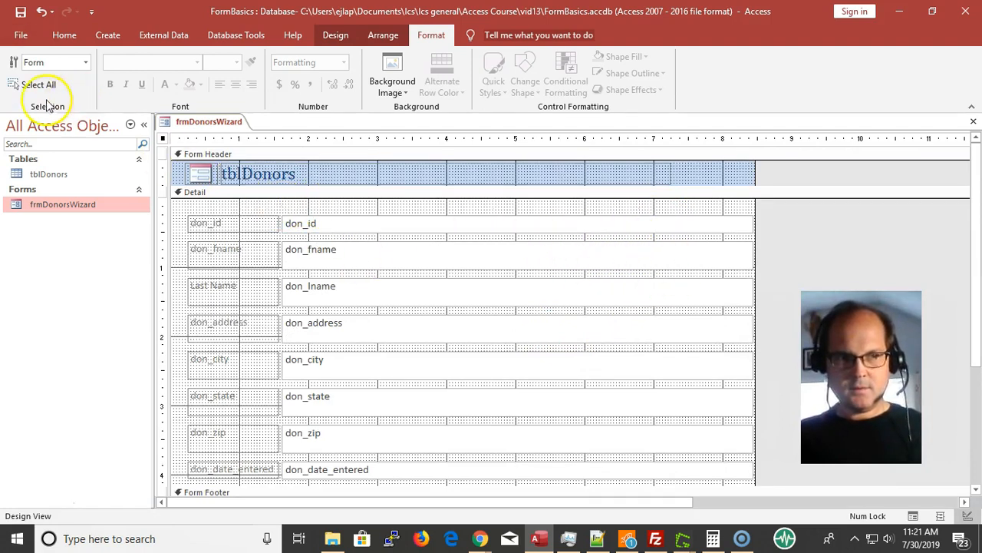
Cycle the form from Design View to Form View, Layout View and back to Form View
left_click(66, 34)
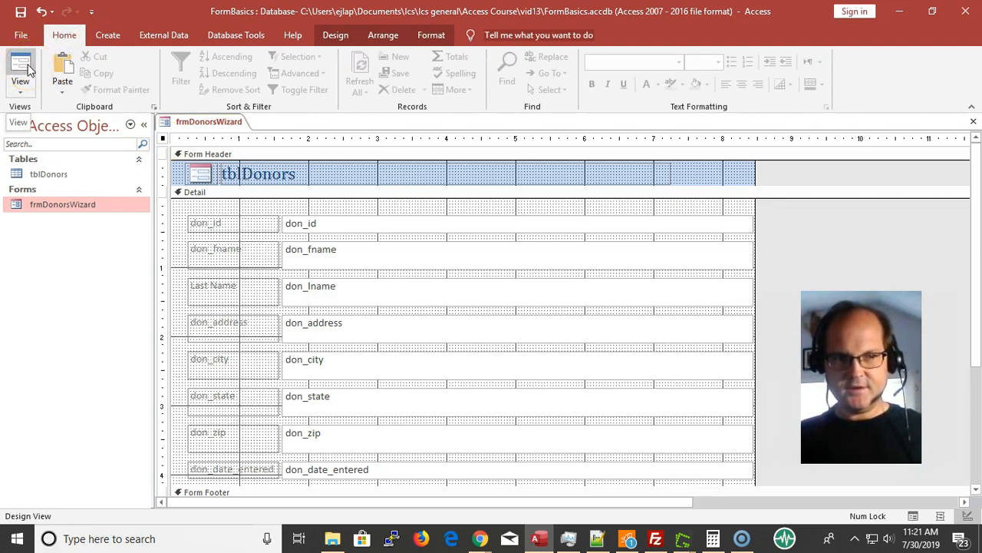
left_click(20, 64)
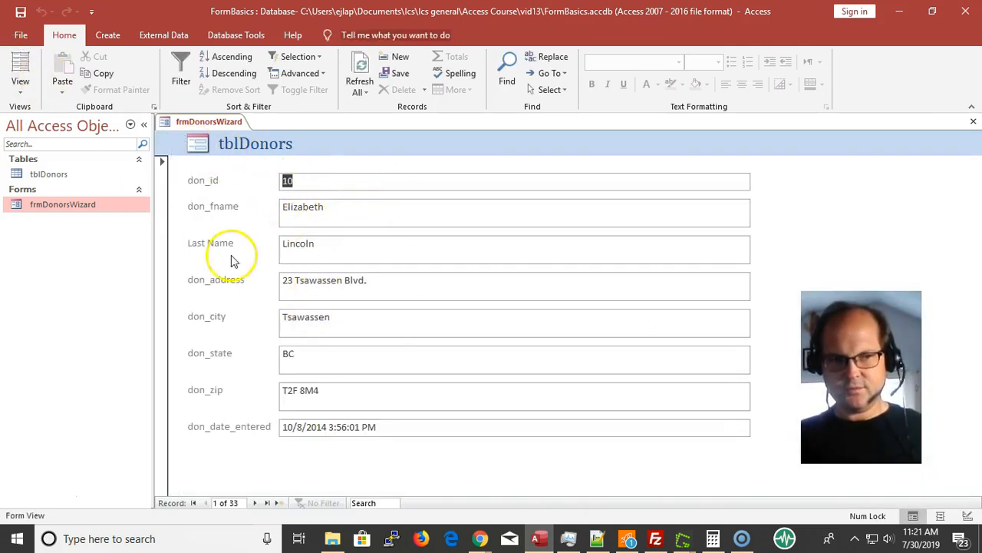
left_click(20, 67)
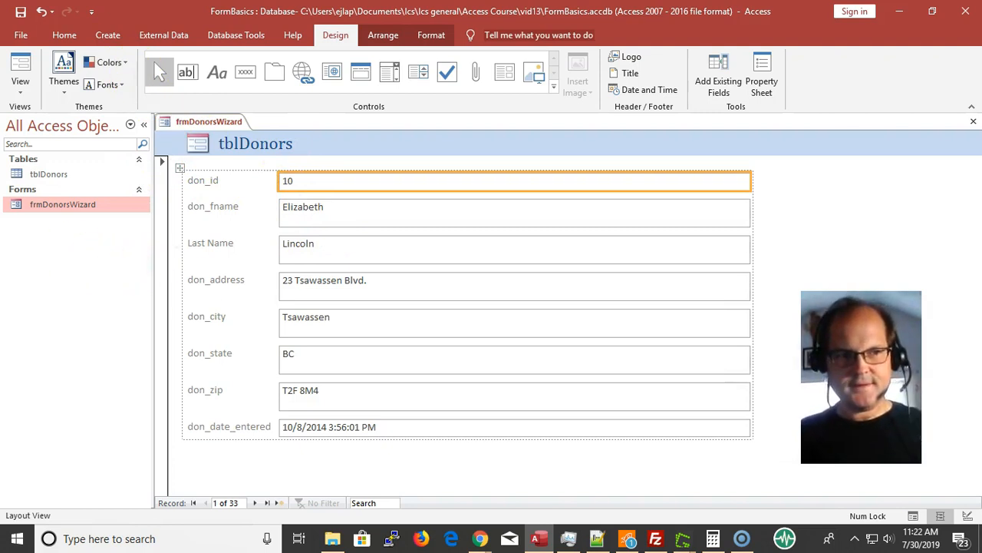
left_click(21, 90)
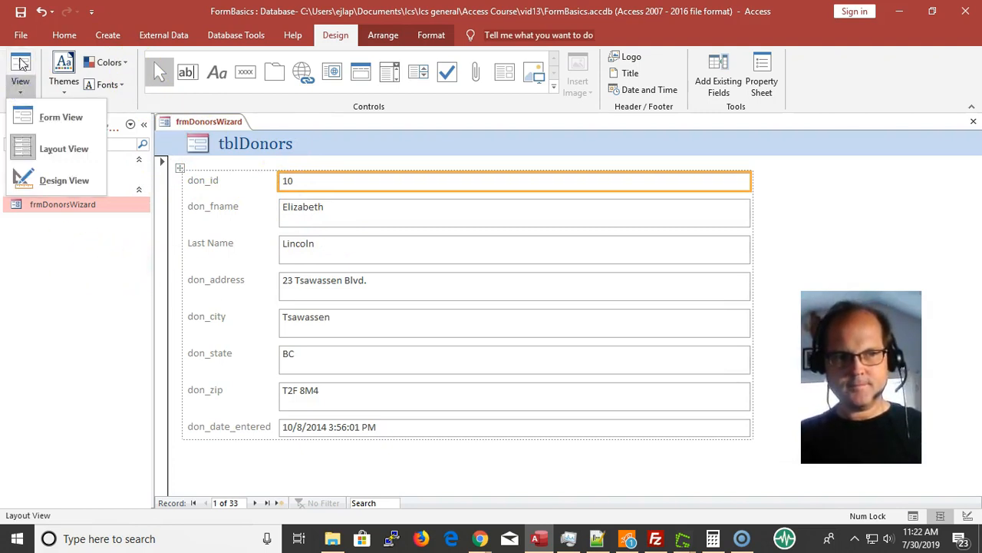
left_click(21, 64)
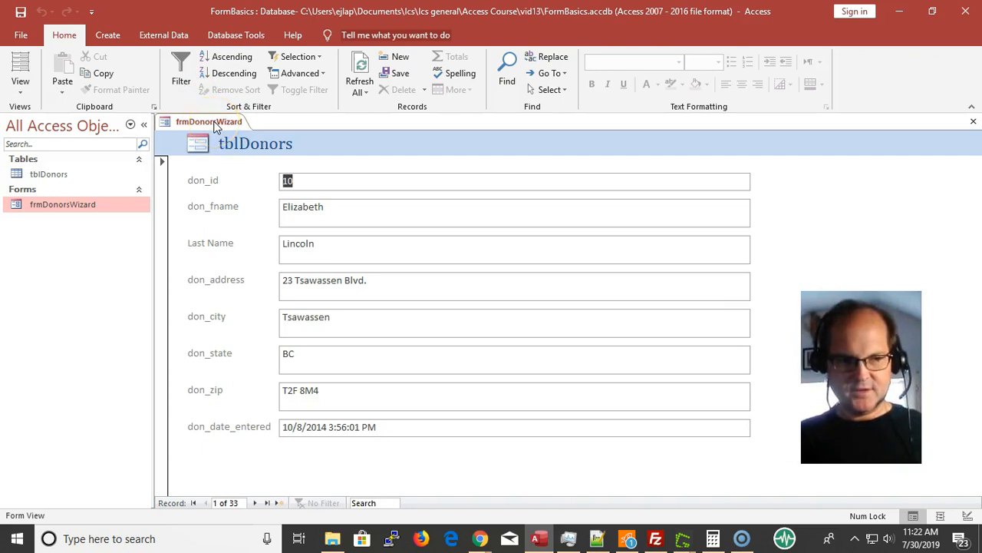
Reopen frmDonorsWizard in Design View and display the property sheet for the don_fname text box
right_click(216, 125)
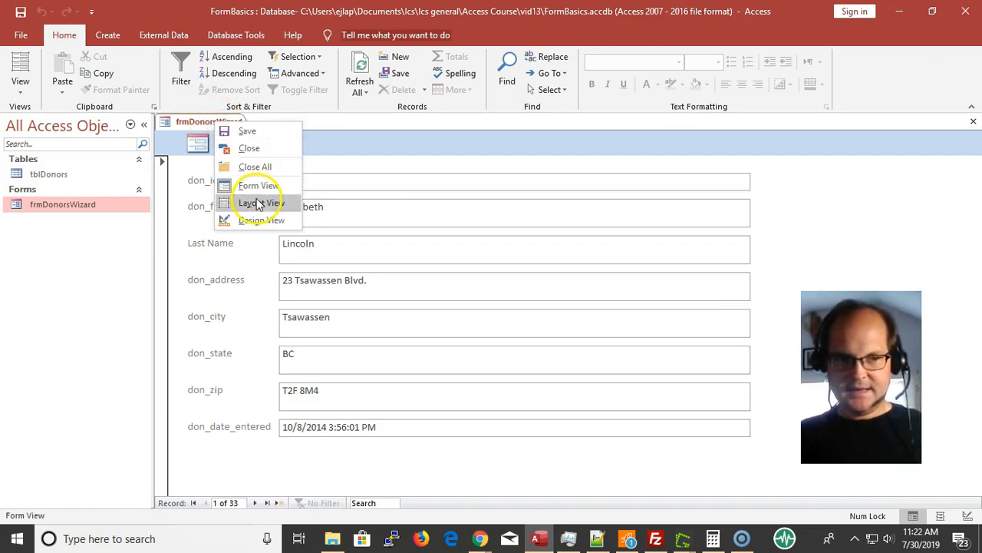
left_click(246, 222)
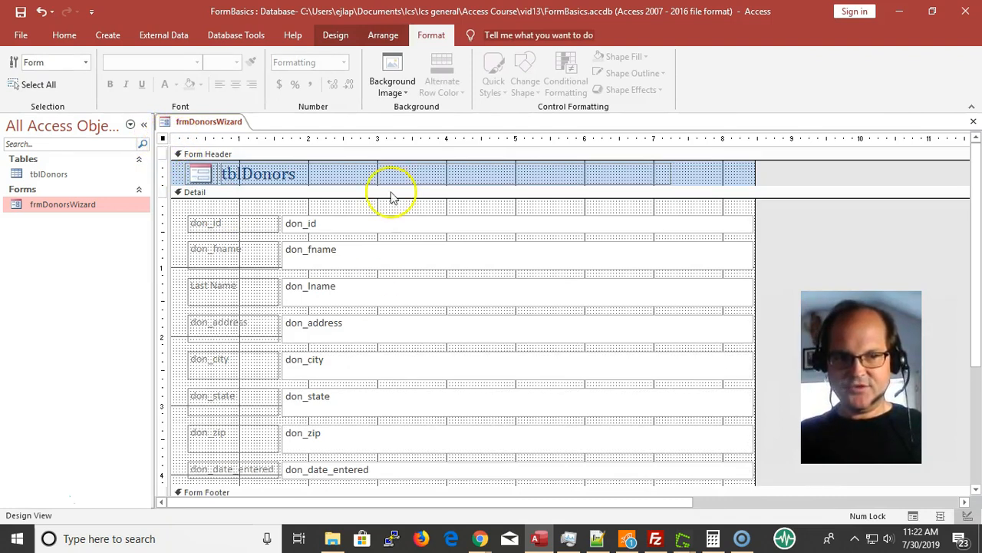
left_click(381, 261)
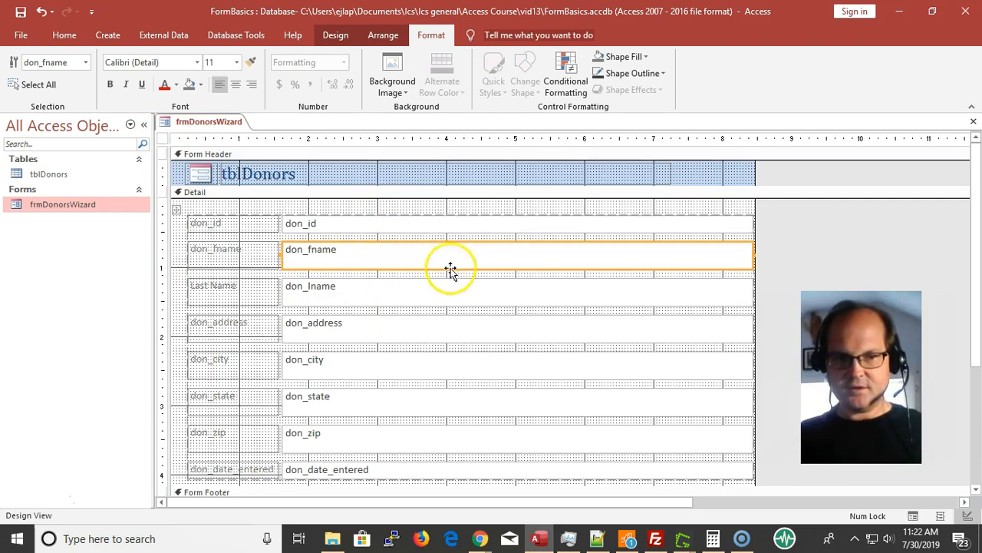
left_click(324, 34)
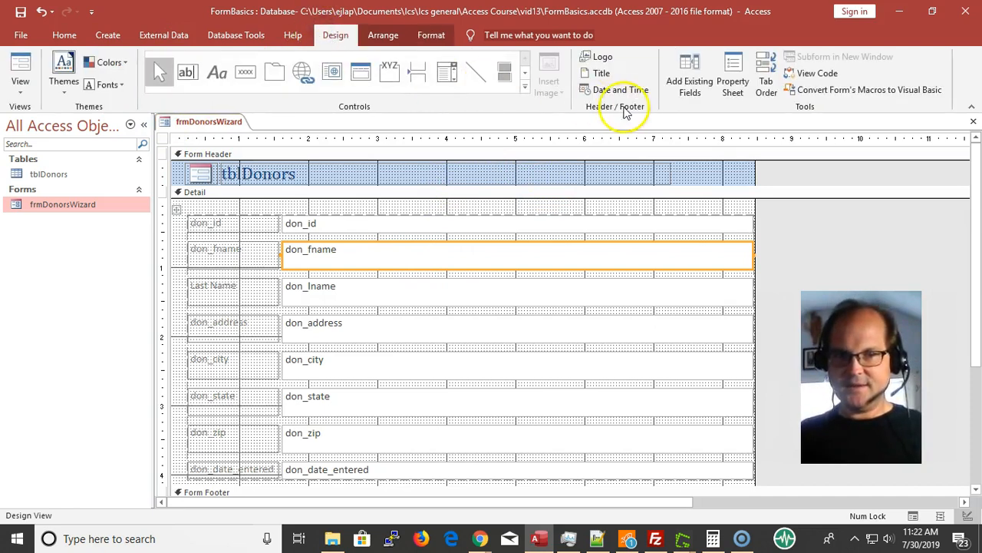
left_click(735, 86)
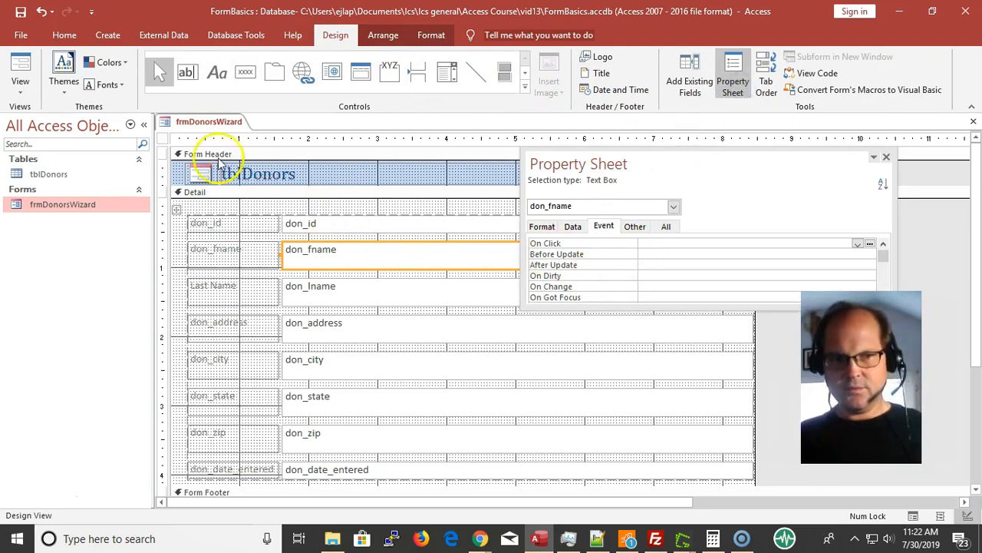
Set the whole form's Default View property to Continuous Forms and display the form in Form View
left_click(163, 139)
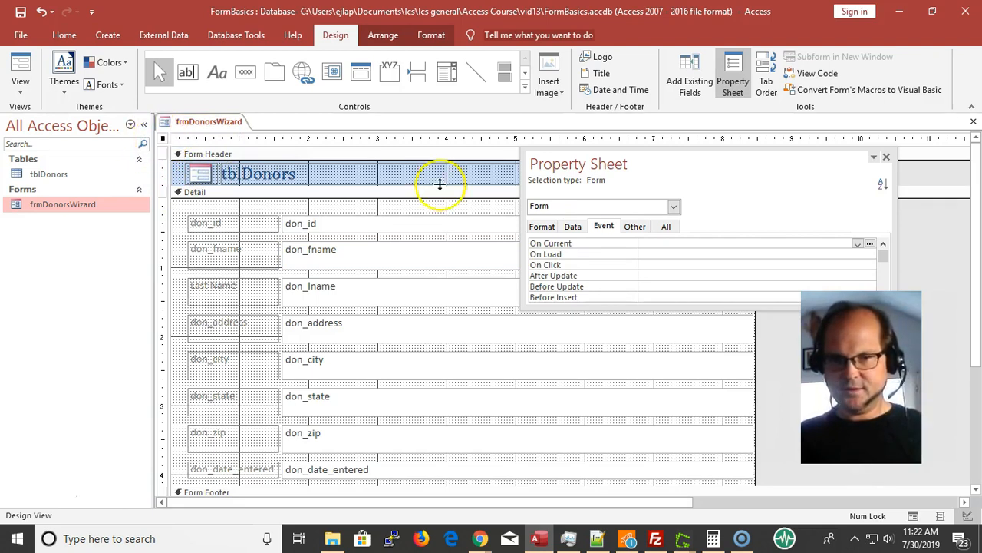
left_click_drag(657, 154, 374, 157)
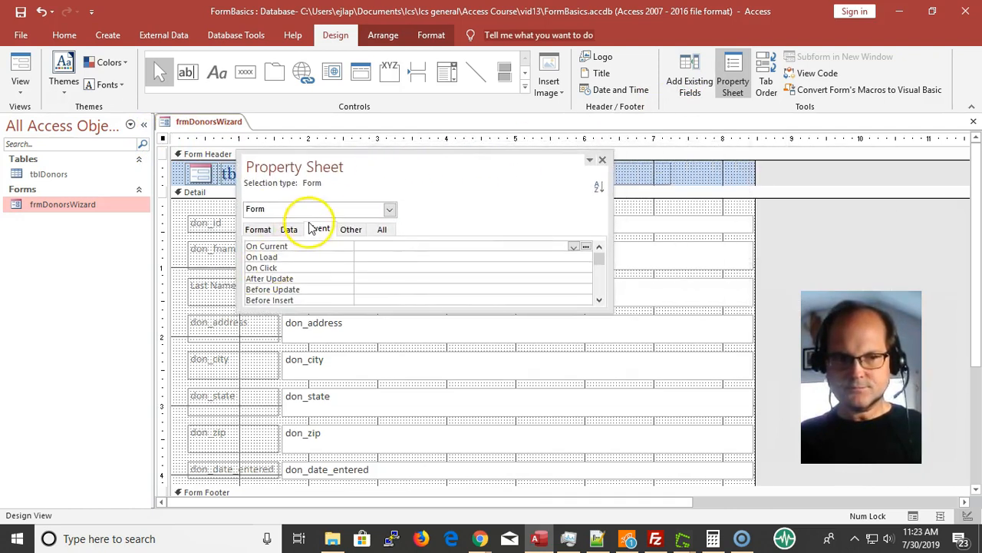
left_click(256, 234)
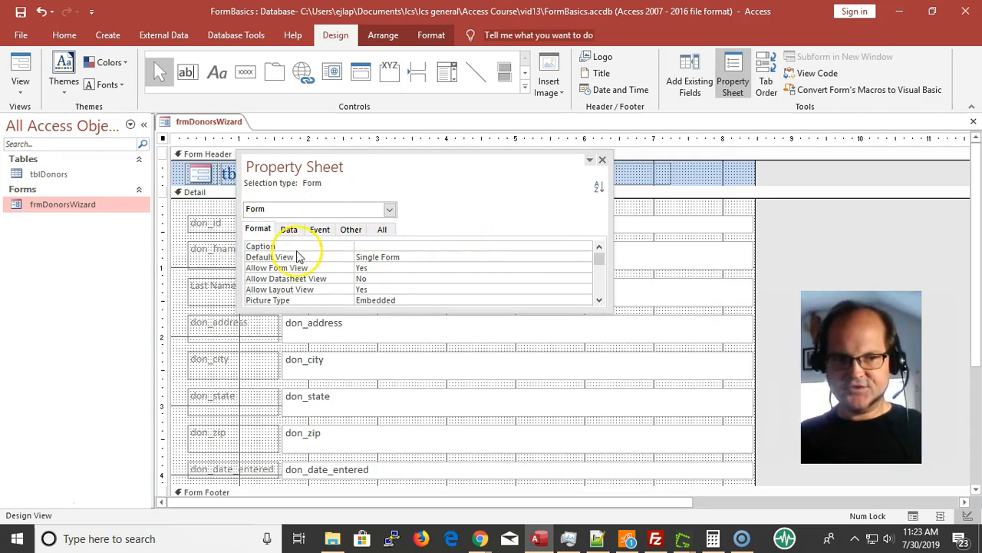
left_click(461, 256)
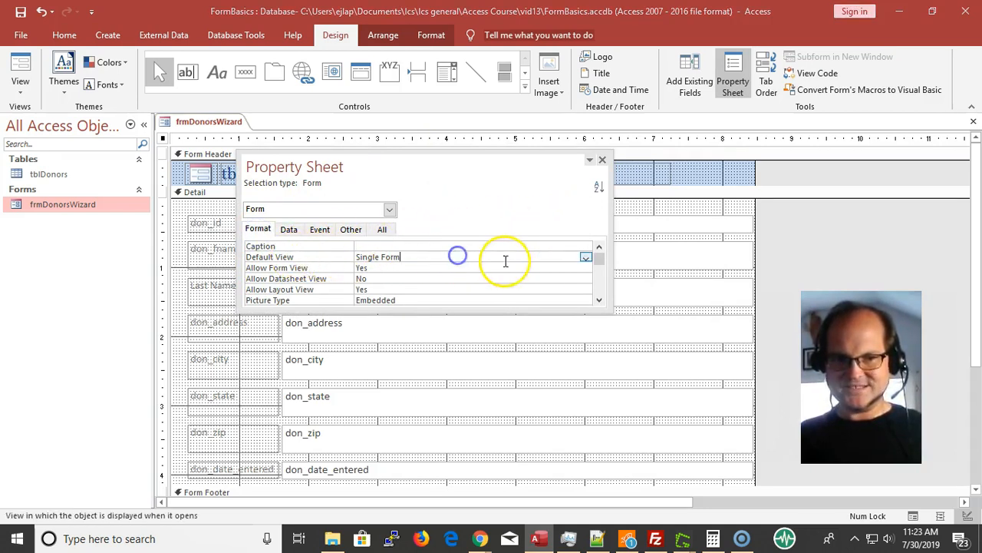
left_click(586, 257)
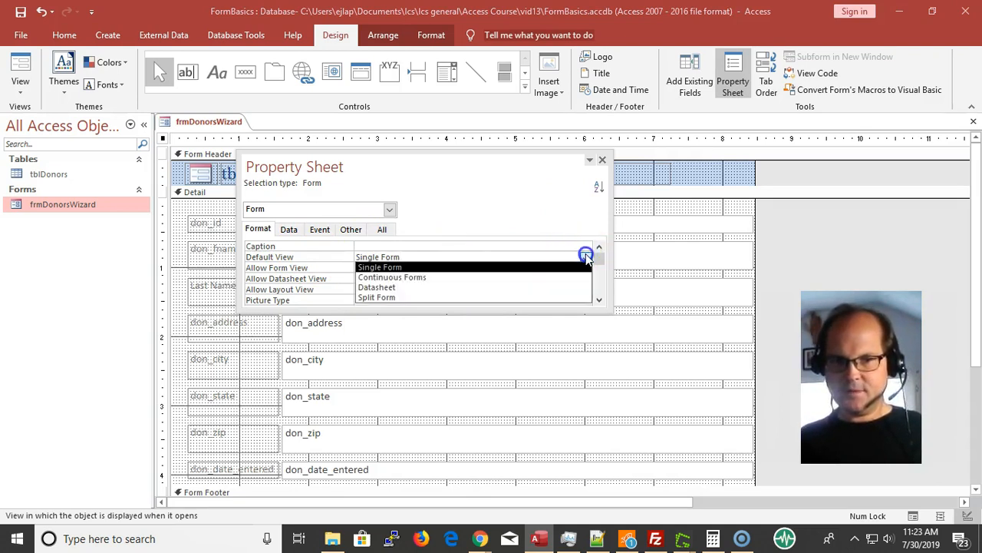
left_click(457, 278)
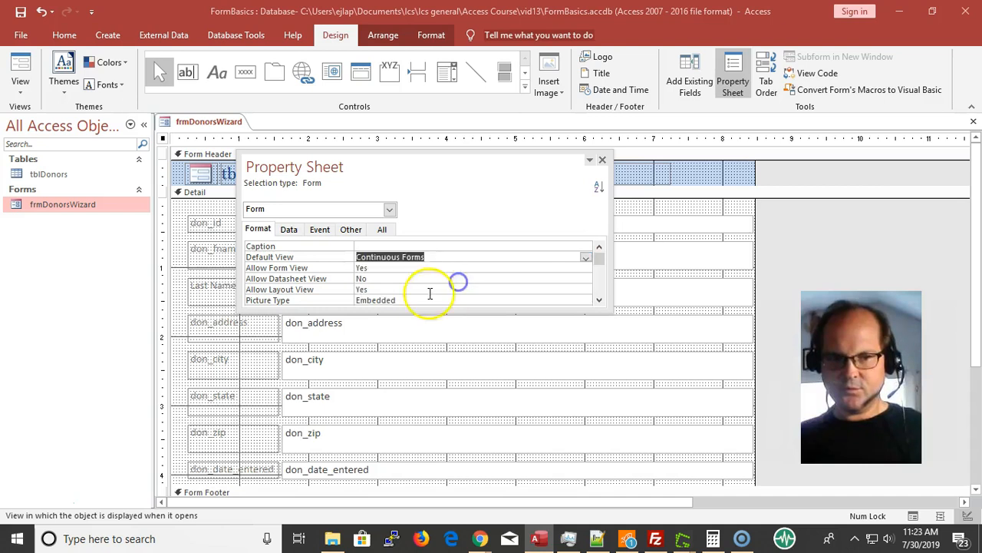
left_click(21, 69)
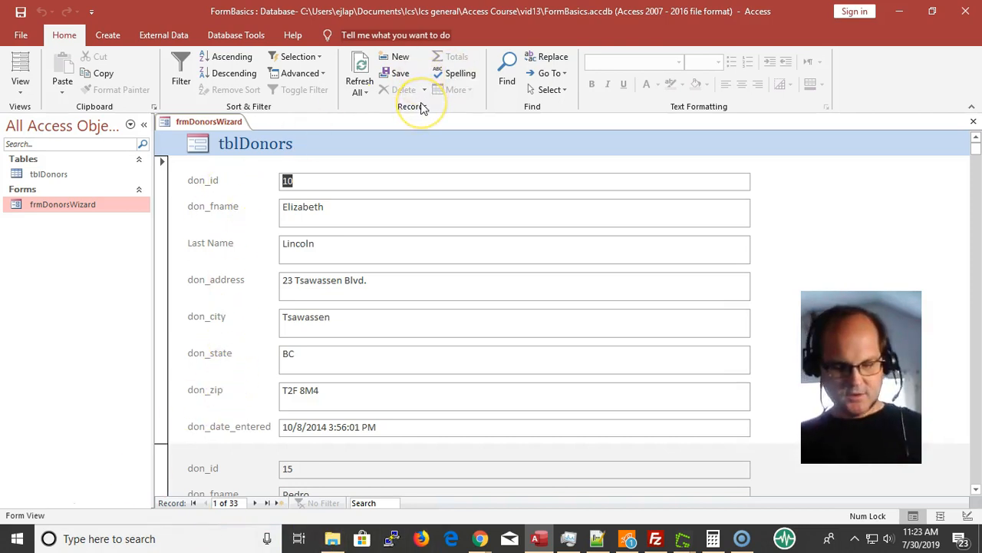
Close frmDonorsWizard without saving its design changes and create a new blank form in Design View
key("ctrl+F4")
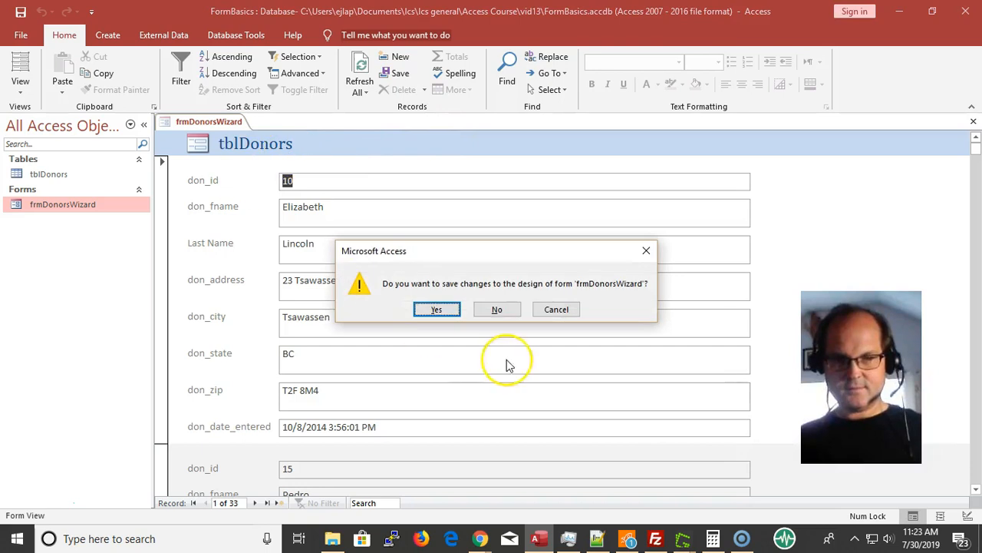
left_click(498, 310)
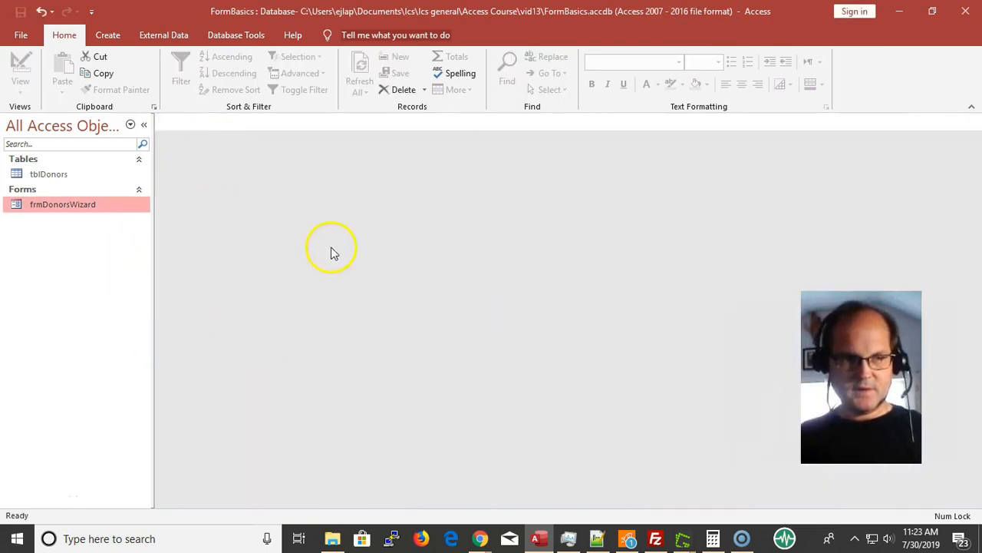
left_click(110, 35)
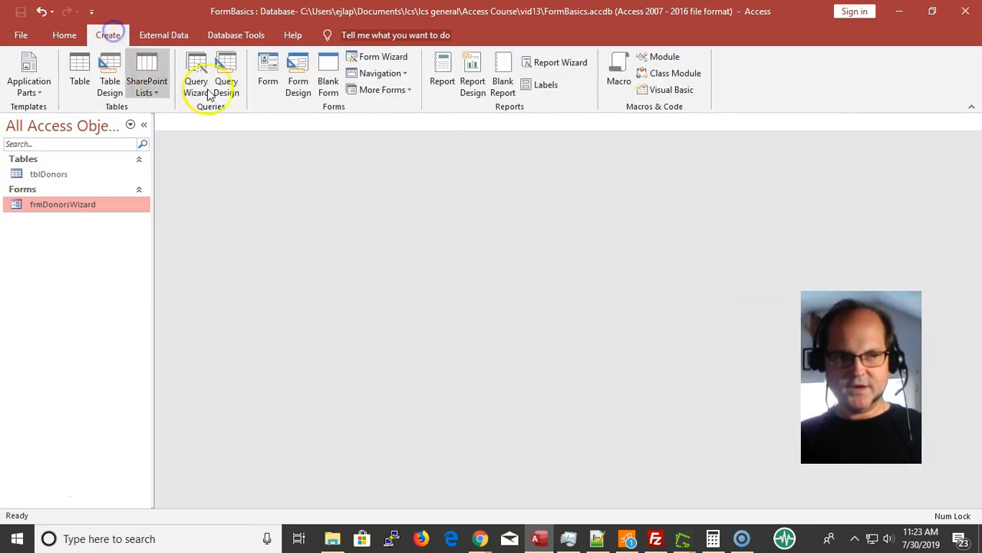
left_click(299, 67)
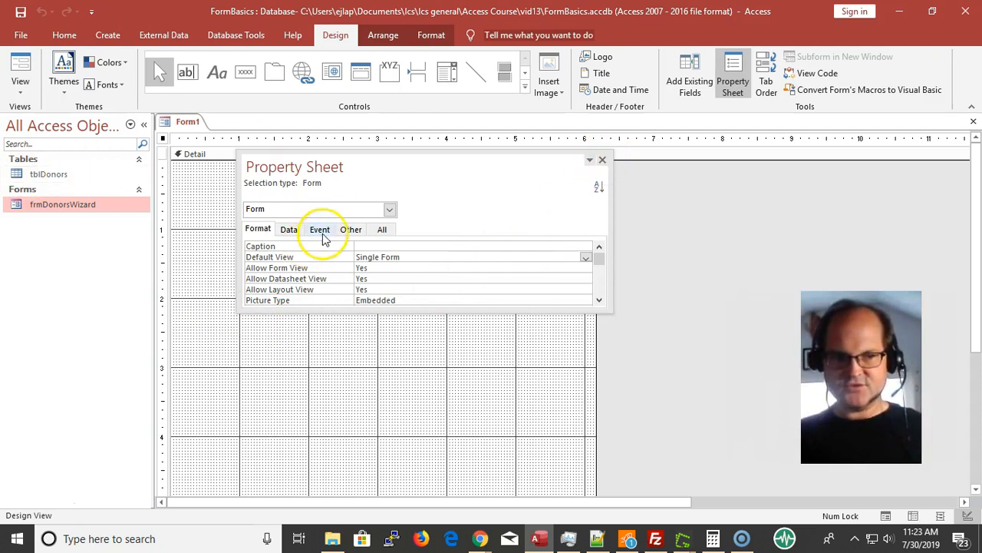
Set the new form's Record Source to tblDonors and close the property sheet
left_click(289, 229)
left_click(369, 247)
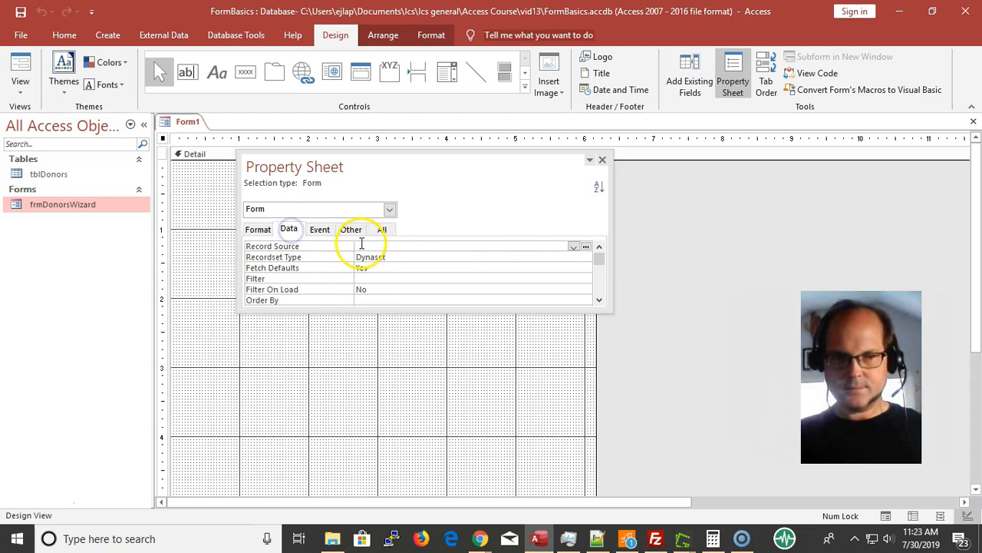
left_click(574, 247)
left_click(574, 247)
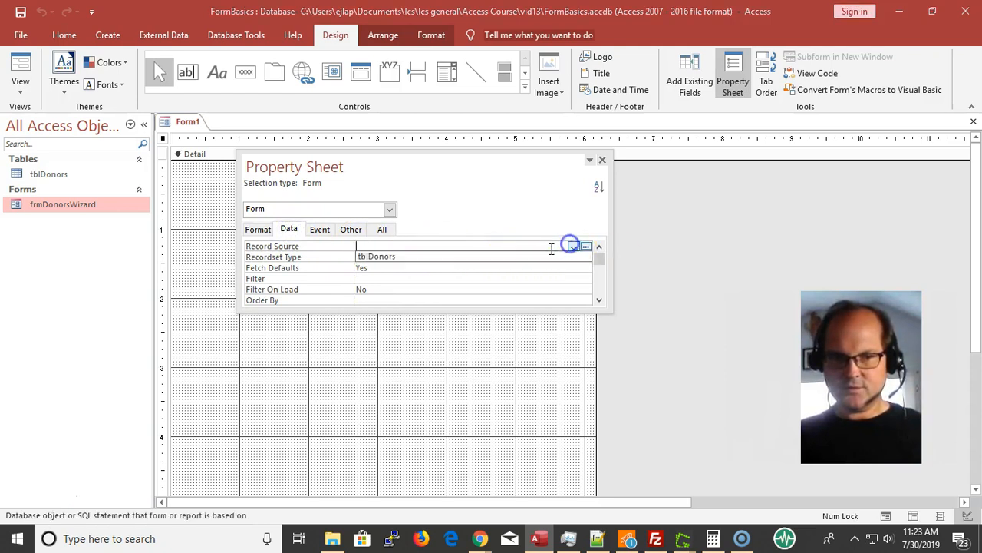
left_click(454, 256)
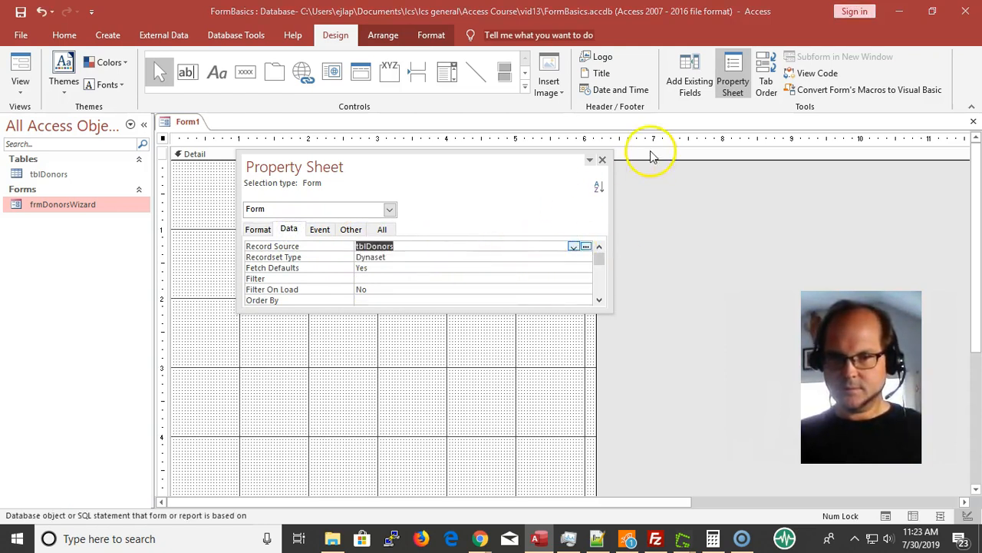
left_click(601, 162)
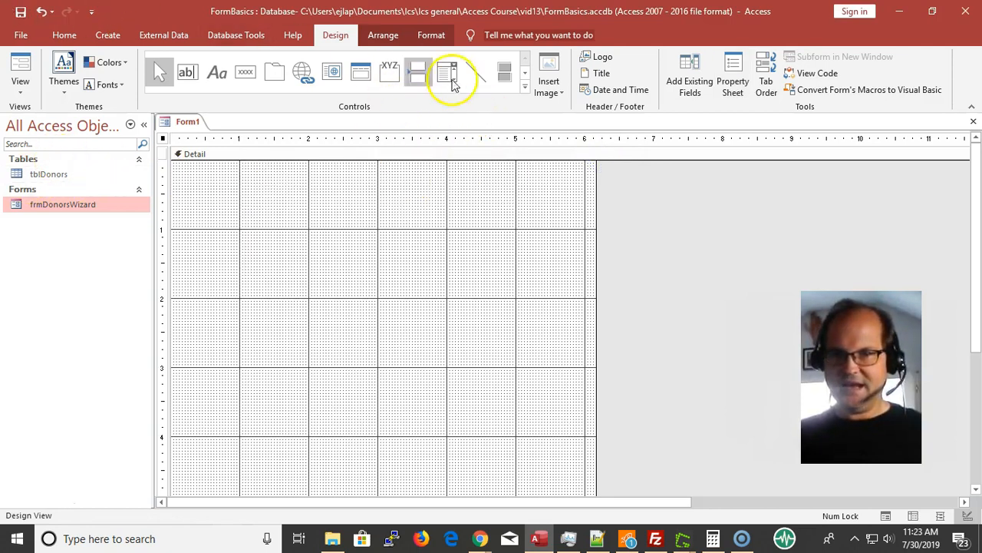
Display the form's existing field list, select don_id through don_address, and move the list away from the first columns of the design grid
left_click(695, 82)
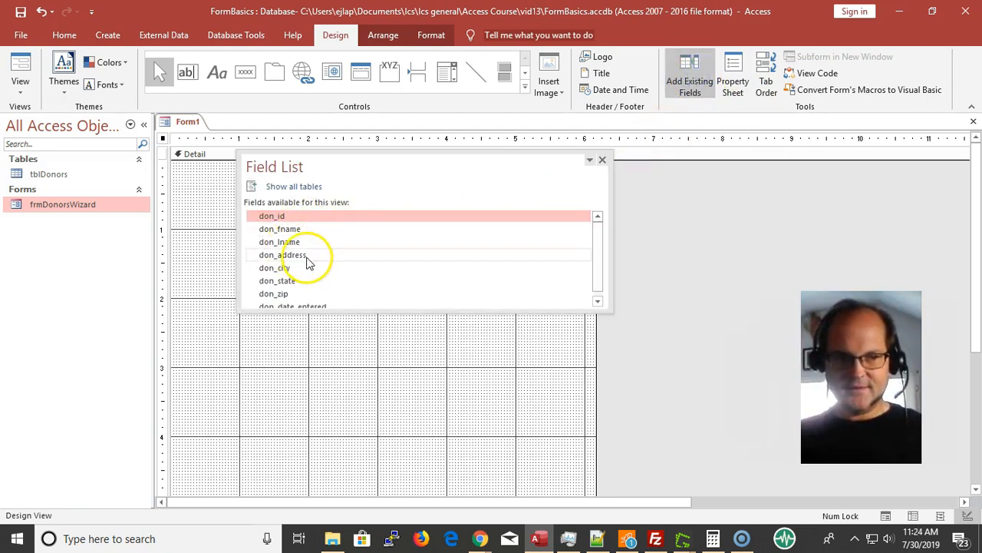
left_click(305, 256, "shift")
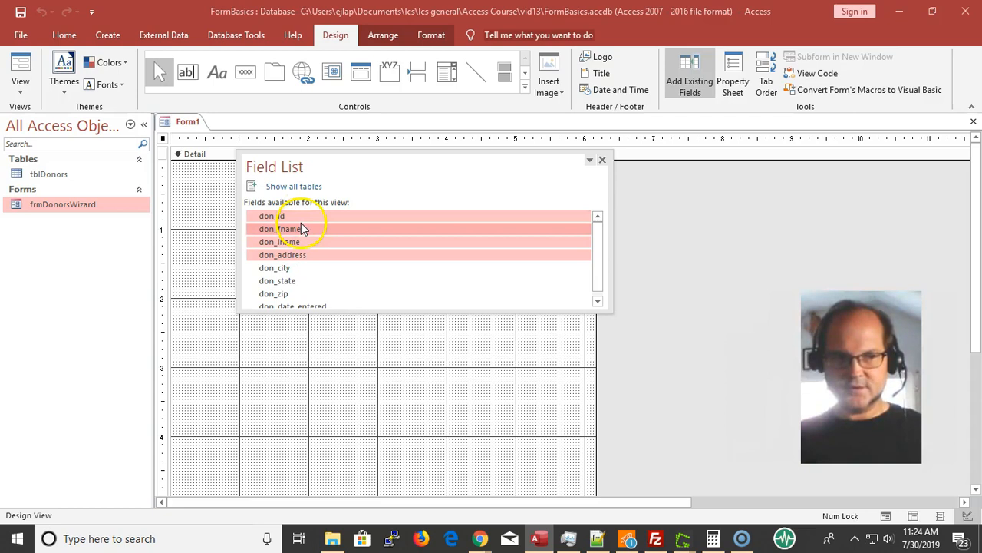
left_click_drag(265, 216, 206, 176)
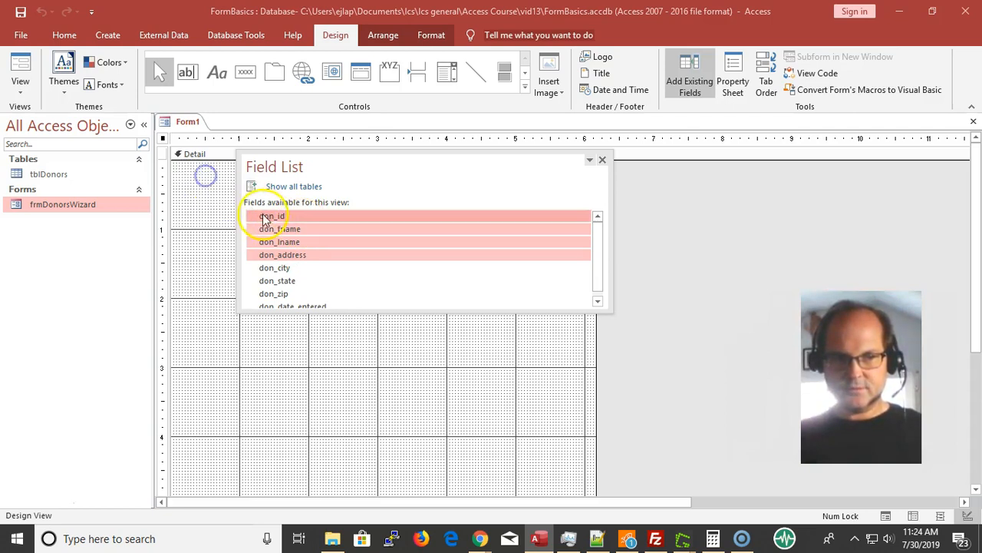
left_click_drag(363, 159, 601, 164)
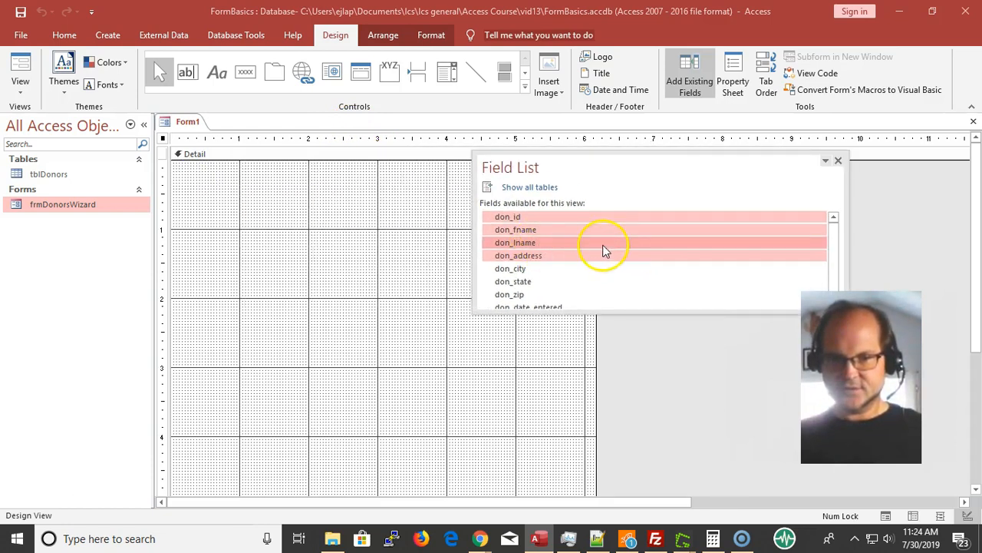
Place the don_address field from the field list onto the form's Detail section
left_click(529, 230)
left_click(514, 216)
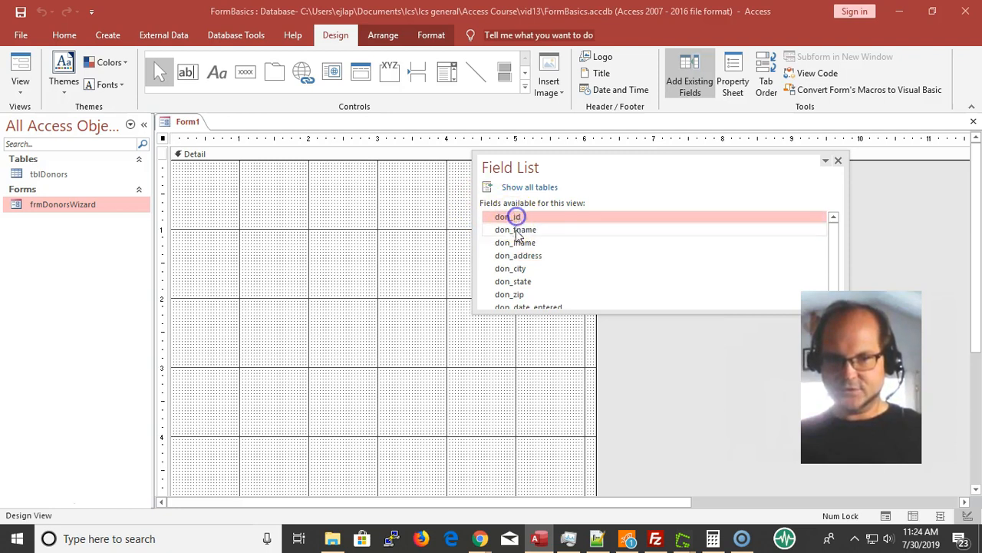
left_click(515, 232)
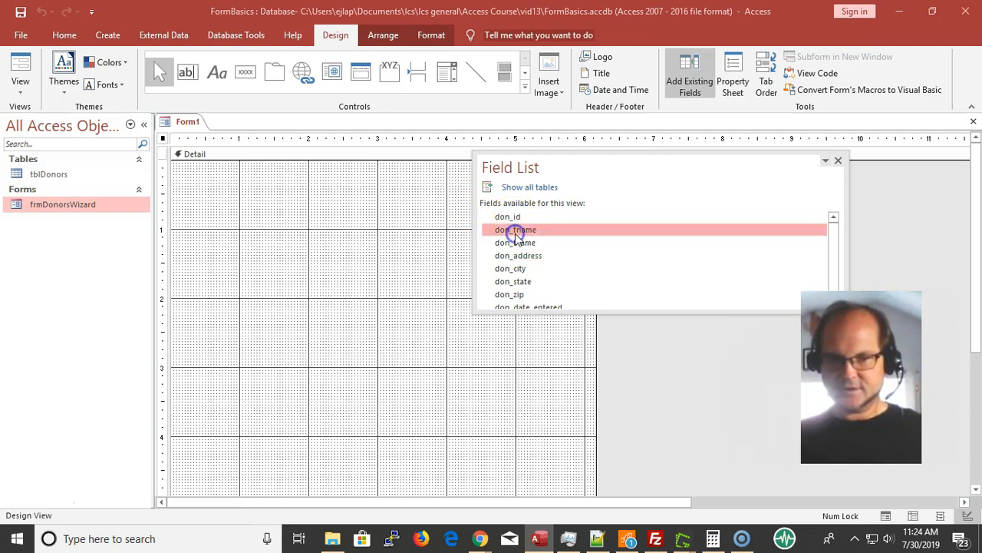
left_click(520, 217)
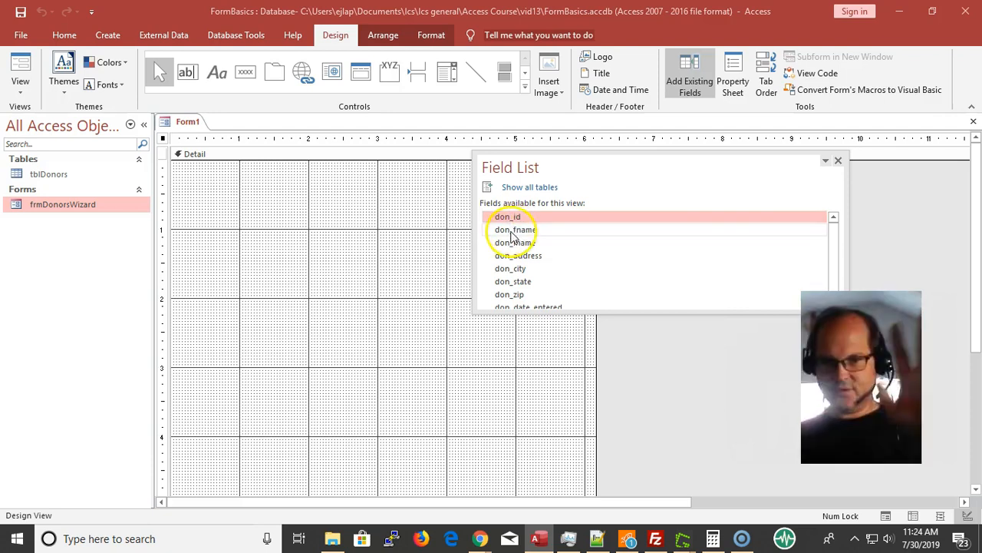
left_click(509, 243)
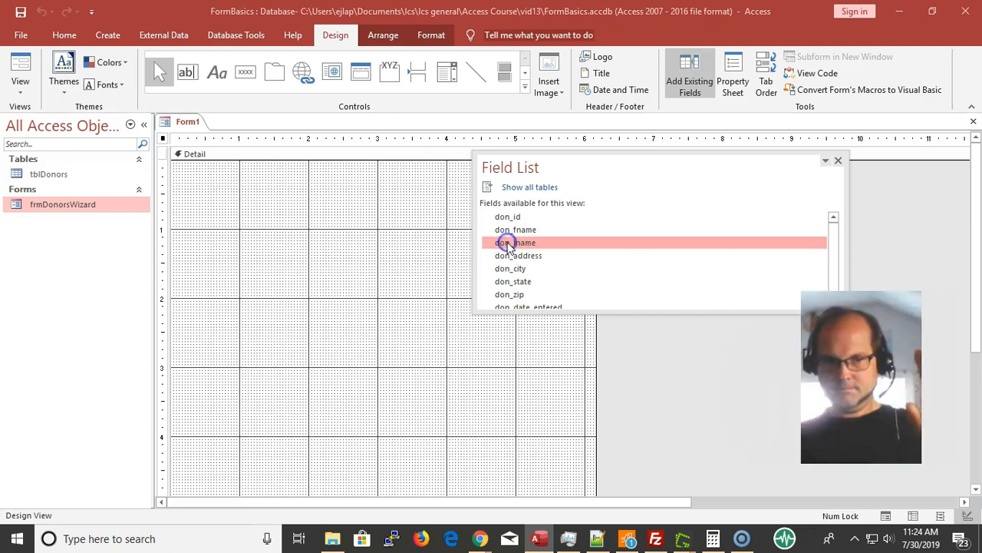
left_click_drag(514, 262, 362, 257)
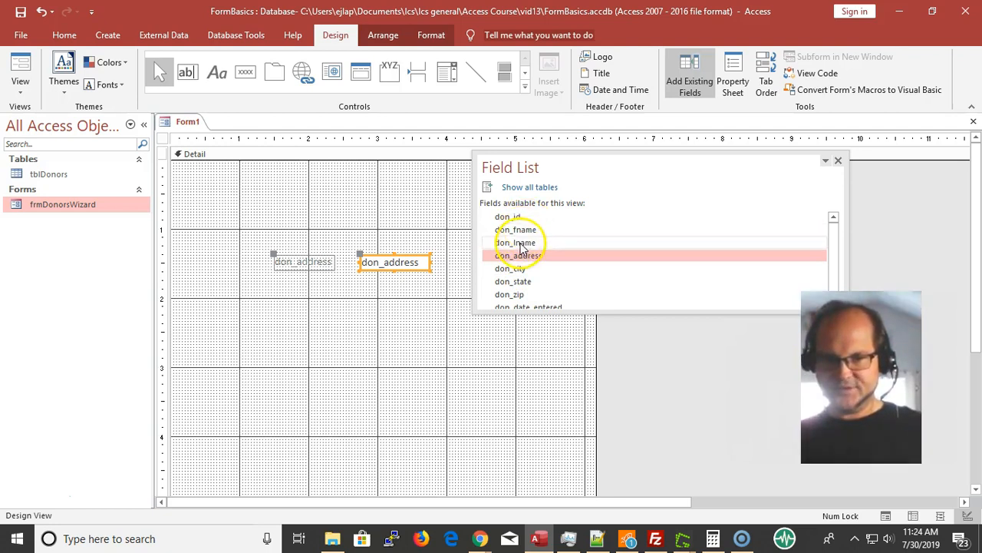
Try selecting the adjacent fields don_id through don_lname, and the separate fields don_id, don_lname and don_city
left_click(518, 241)
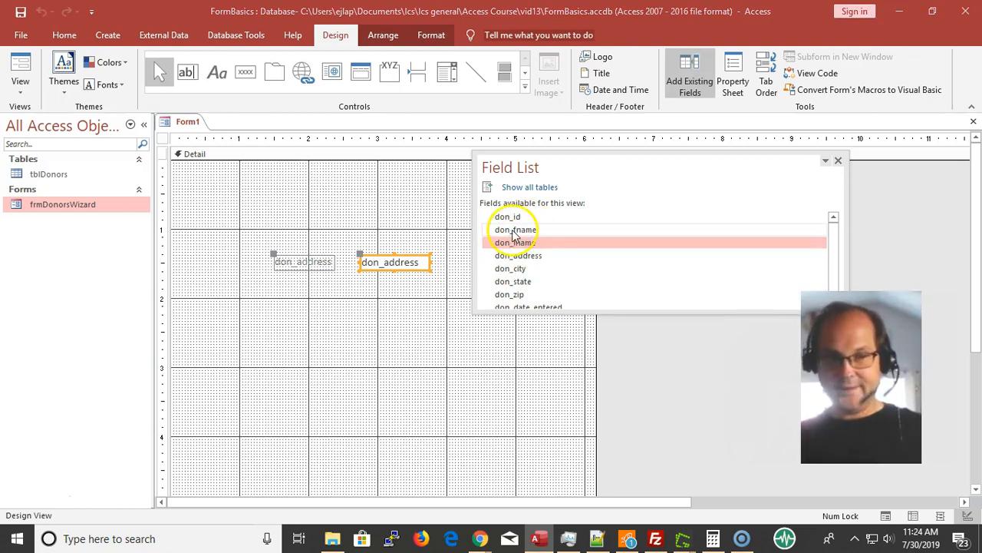
left_click(509, 218, "shift")
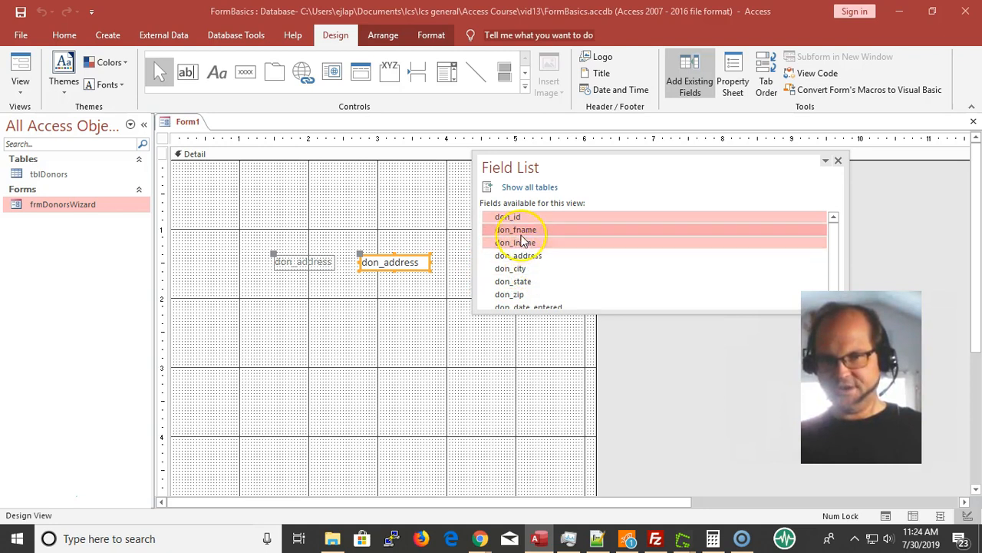
left_click(515, 218)
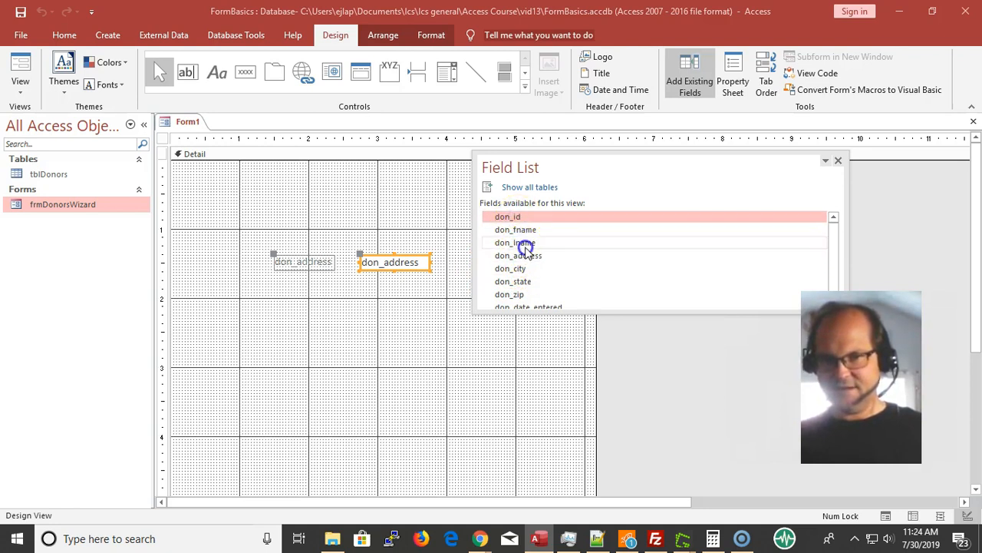
left_click(517, 244, "ctrl")
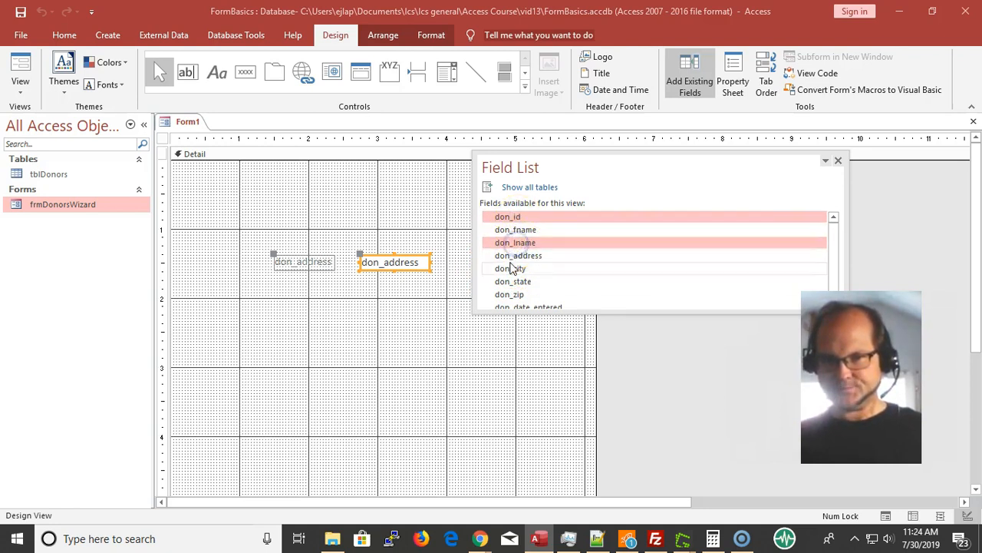
left_click(511, 271, "ctrl")
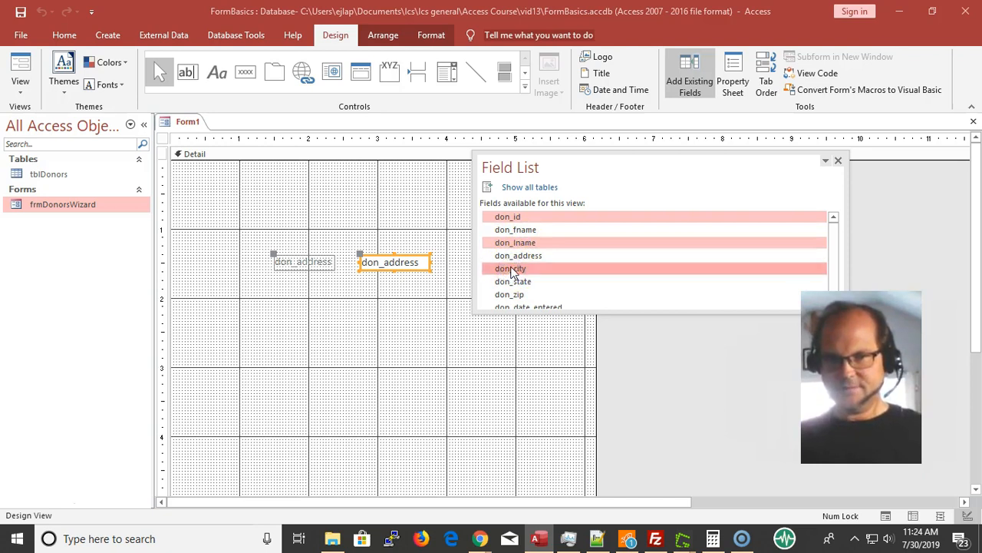
left_click(515, 228)
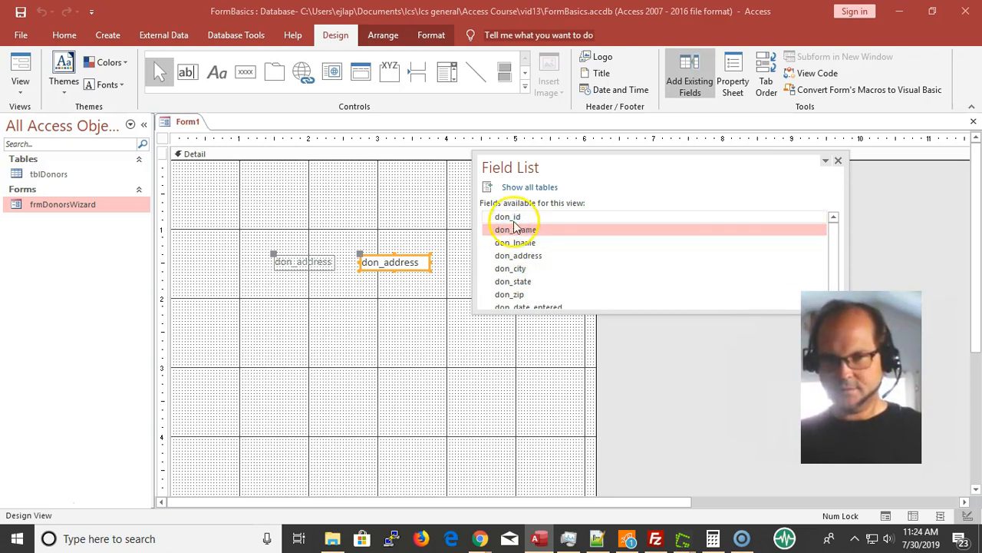
Place don_id, don_fname and don_lname together near the top of the Detail section and move don_address directly beneath them
left_click(512, 219)
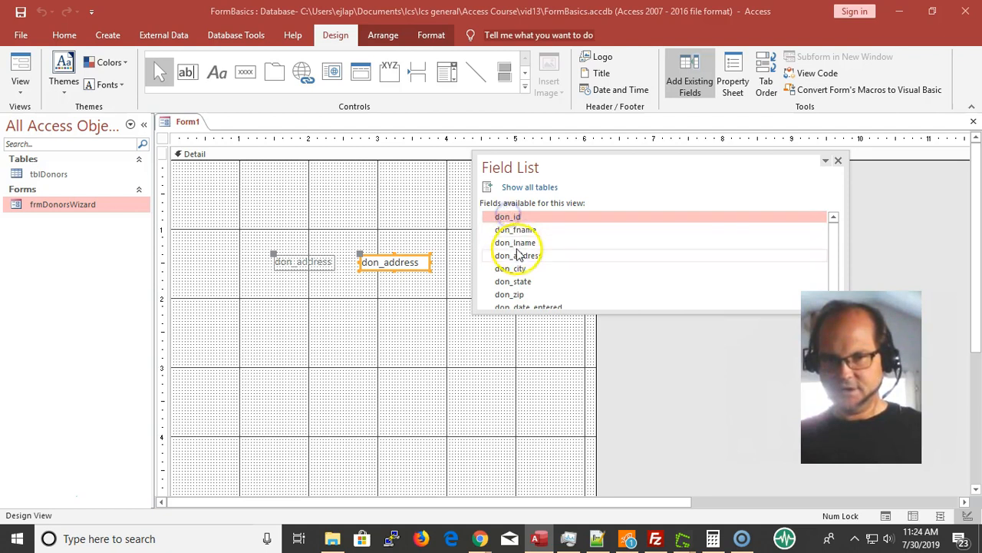
left_click(517, 244, "shift")
left_click_drag(509, 222, 330, 180)
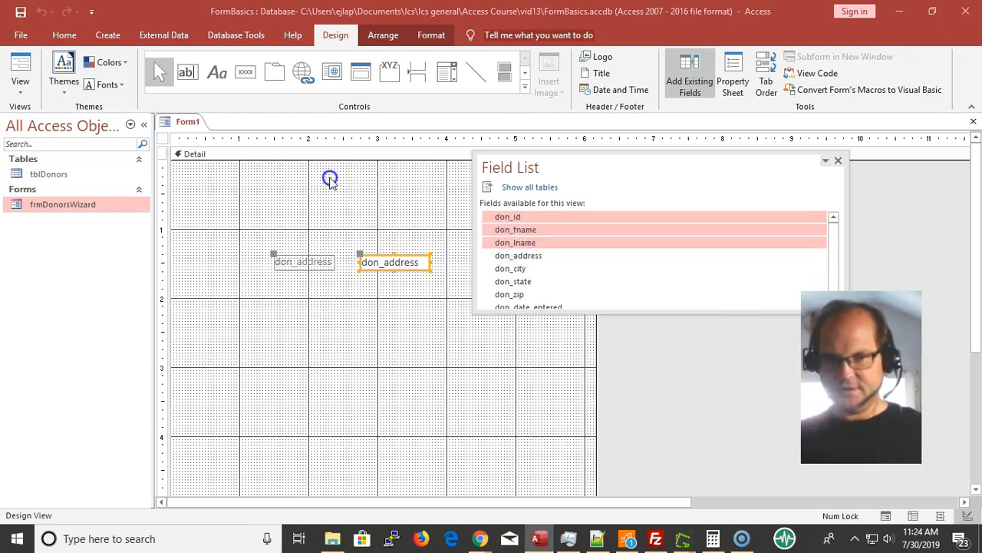
left_click(547, 231)
left_click_drag(513, 224, 303, 140)
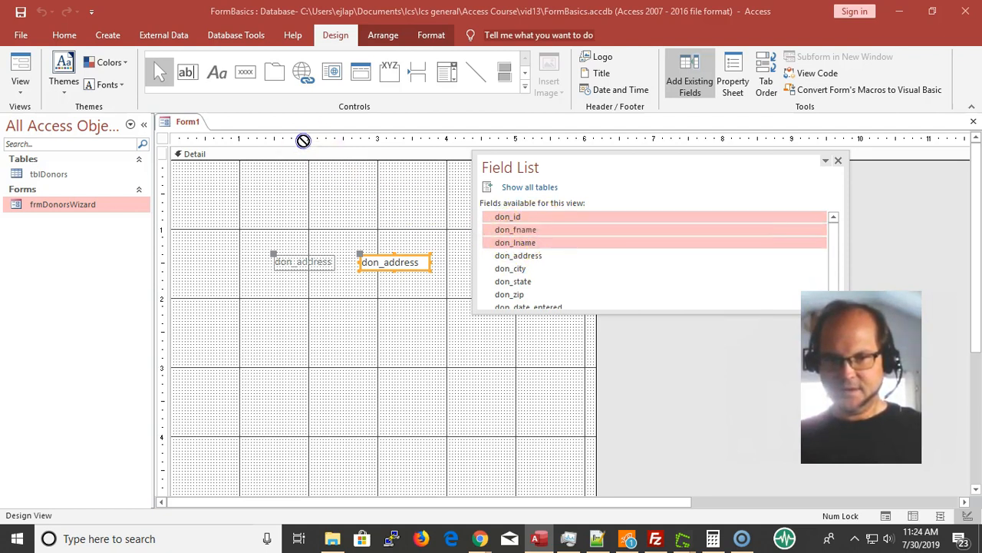
left_click_drag(370, 188, 343, 187)
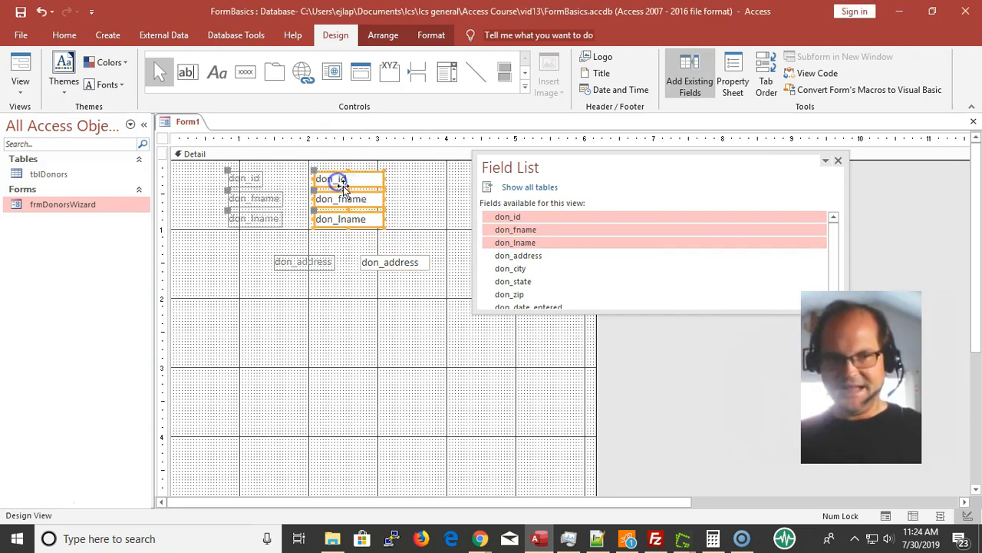
left_click_drag(382, 261, 346, 241)
Shorten the Detail section to fit closely around the four fields, shift the fields slightly, and close the field list
scroll(381, 258, "down", 5)
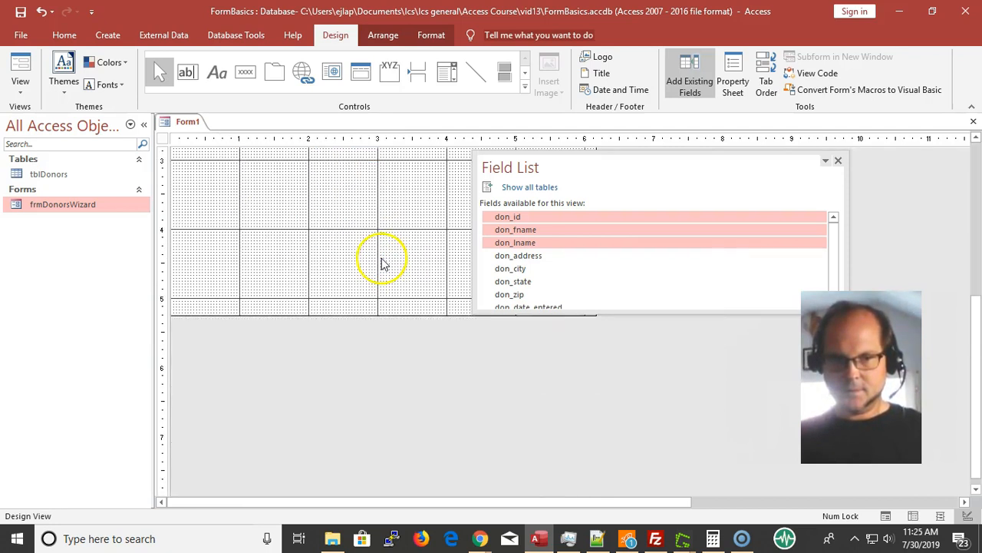
left_click_drag(331, 315, 358, 11)
left_click_drag(399, 266, 343, 172)
left_click(816, 200)
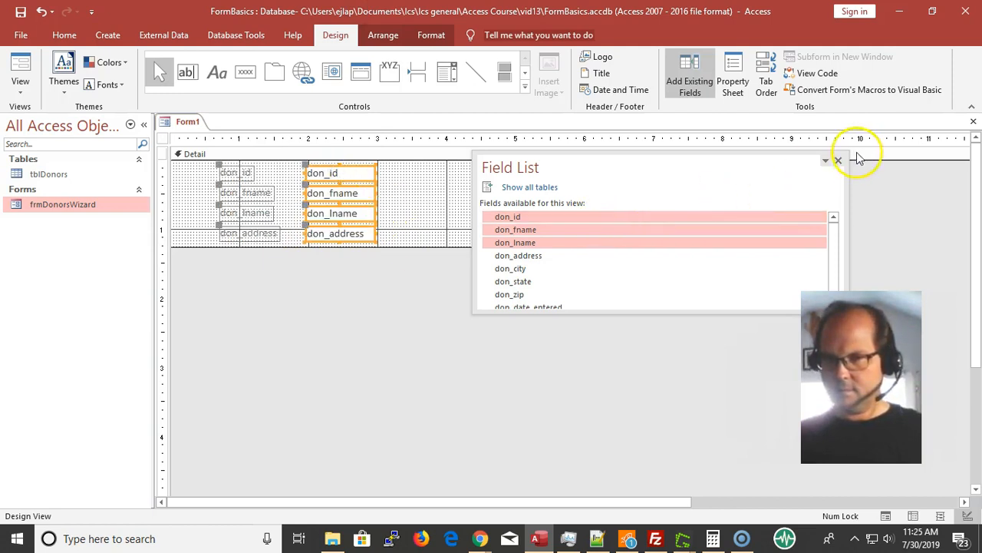
left_click(839, 162)
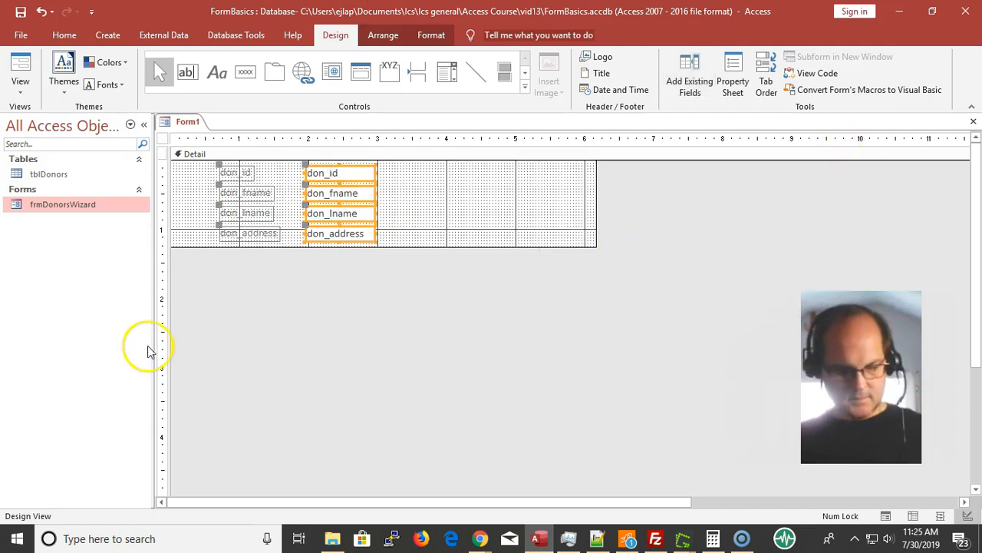
Save the form as frmDonors and browse through several donor records in Form View
key("ctrl+s")
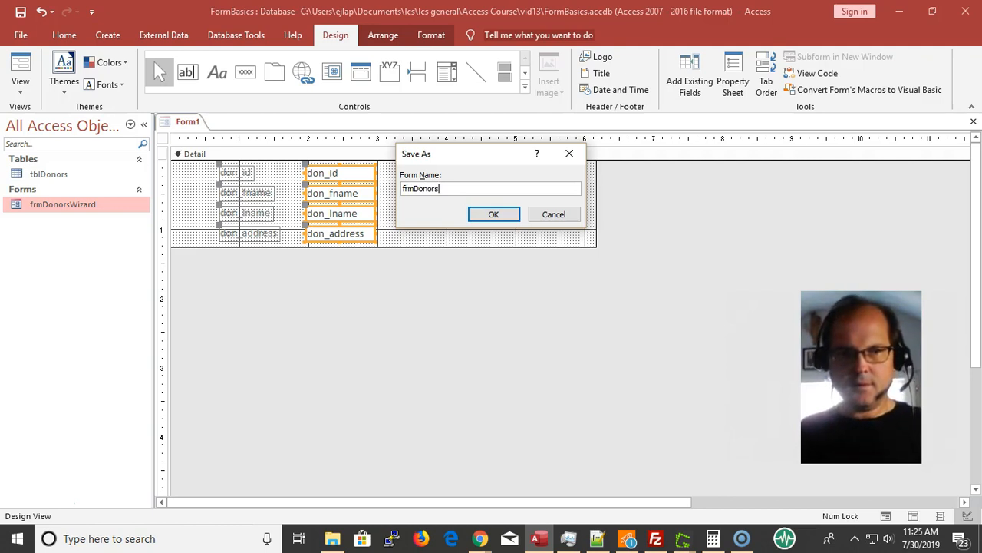
key("Return")
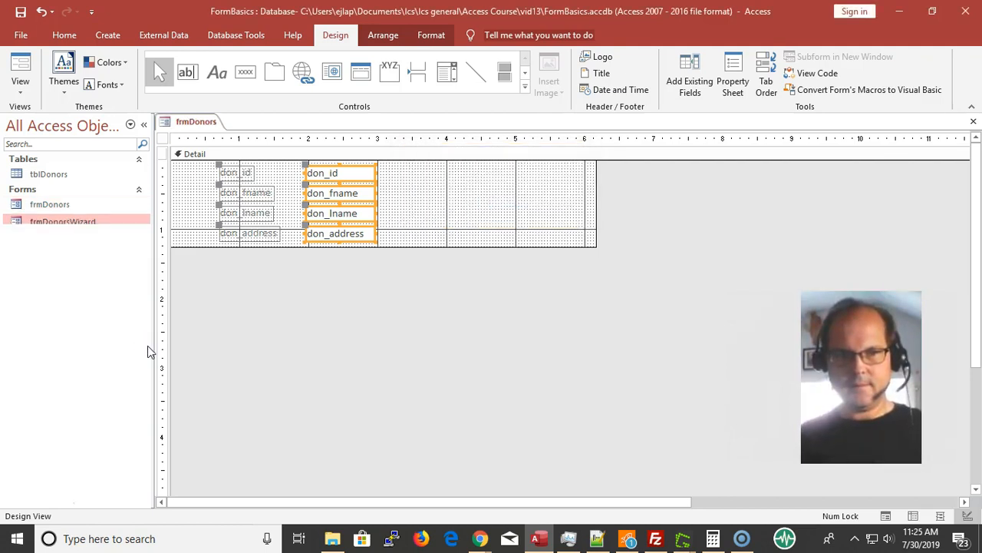
left_click(20, 66)
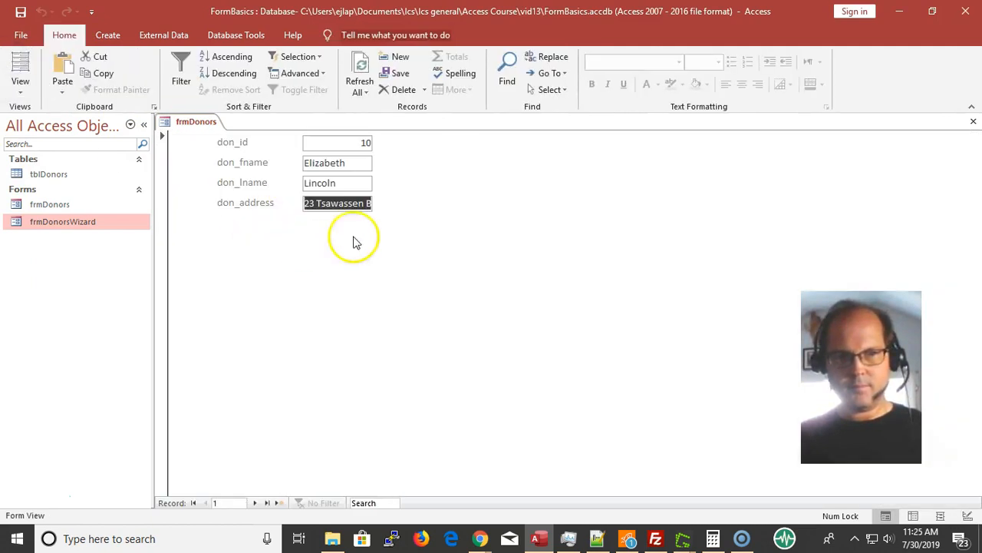
left_click(255, 502)
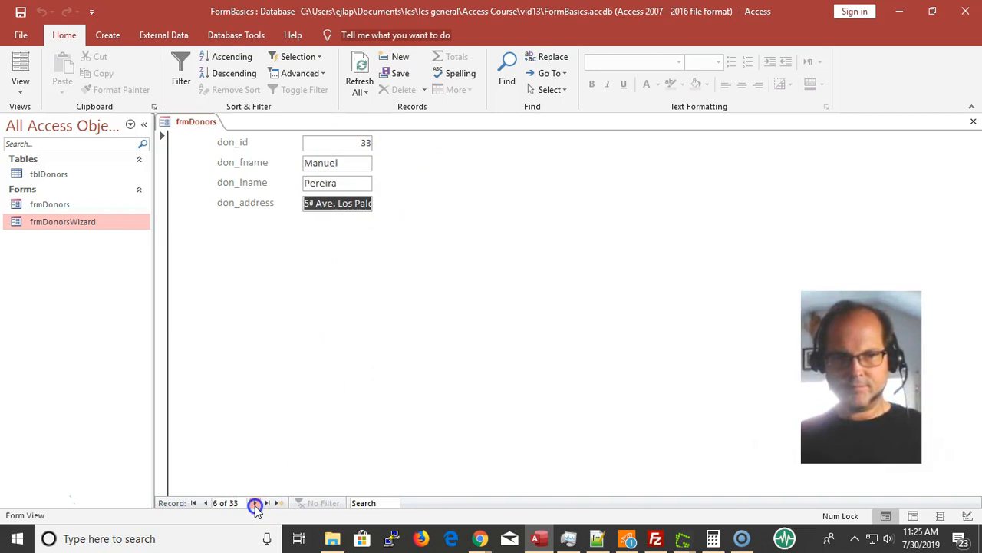
left_click(255, 503)
left_click(255, 503)
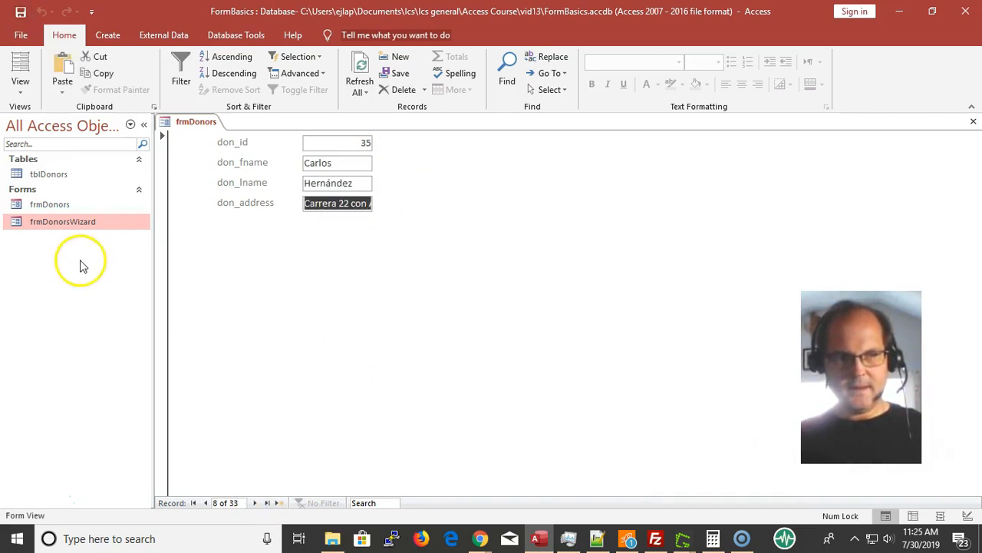
Return frmDonors to Design View, set the whole form's Default View to Continuous Forms, and display it in Form View
left_click(33, 95)
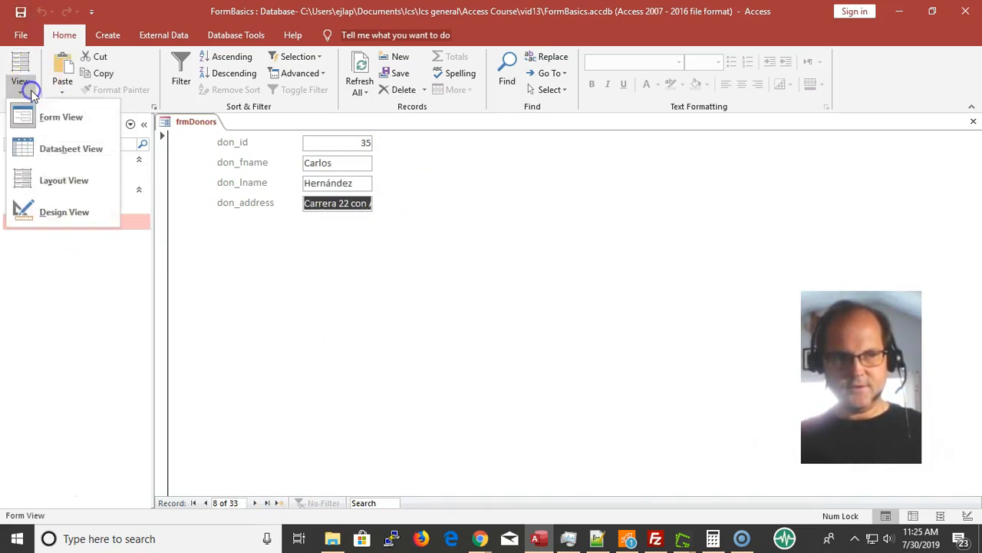
left_click(65, 215)
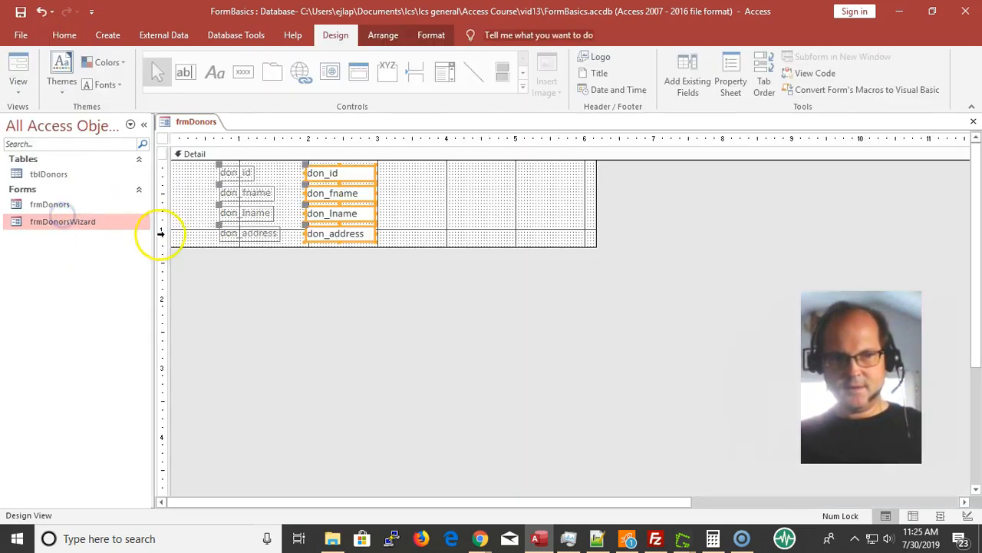
double_click(162, 139)
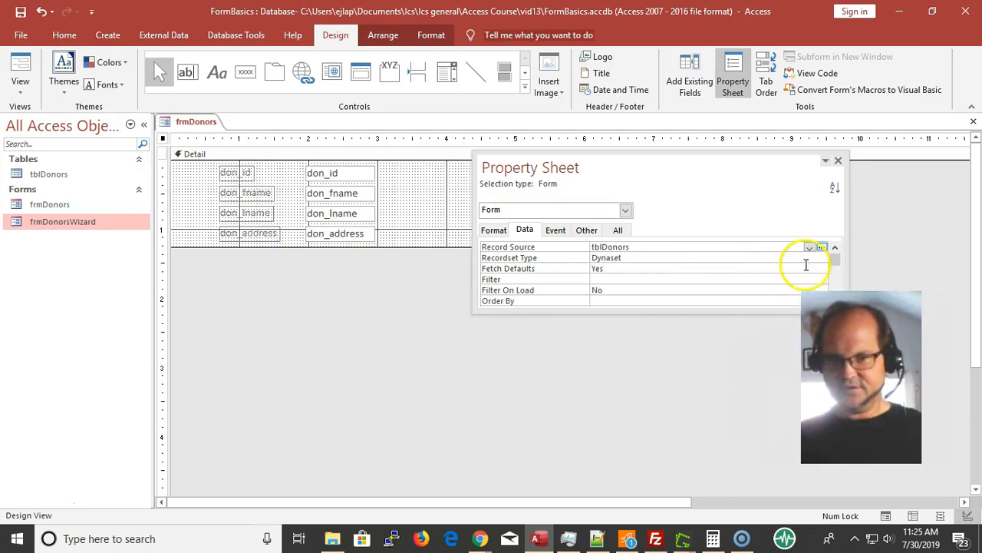
left_click(502, 232)
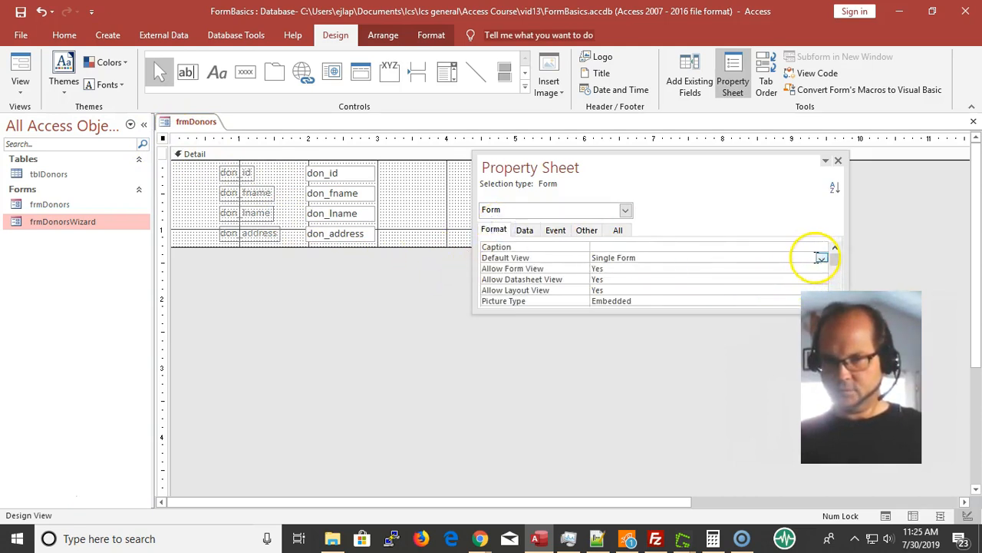
left_click(603, 259)
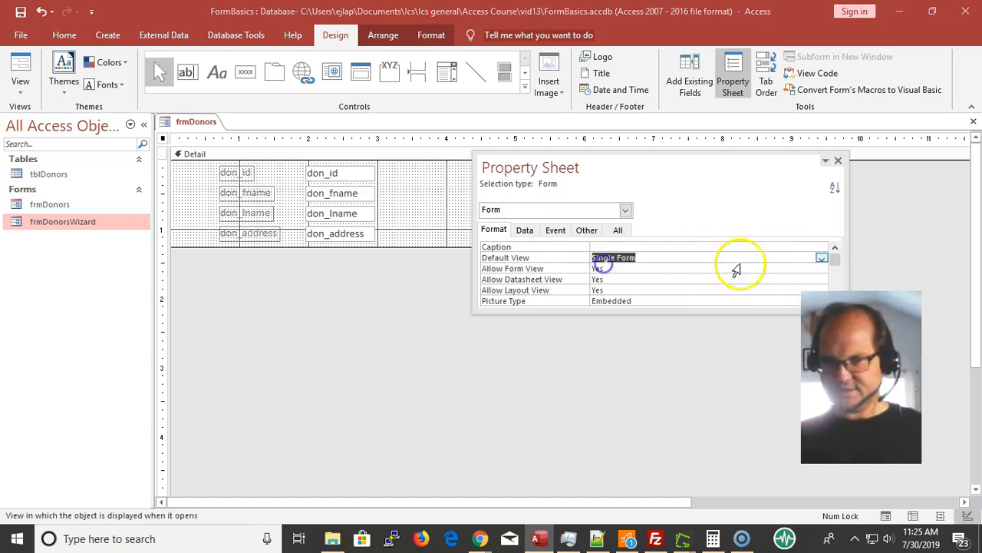
left_click(822, 262)
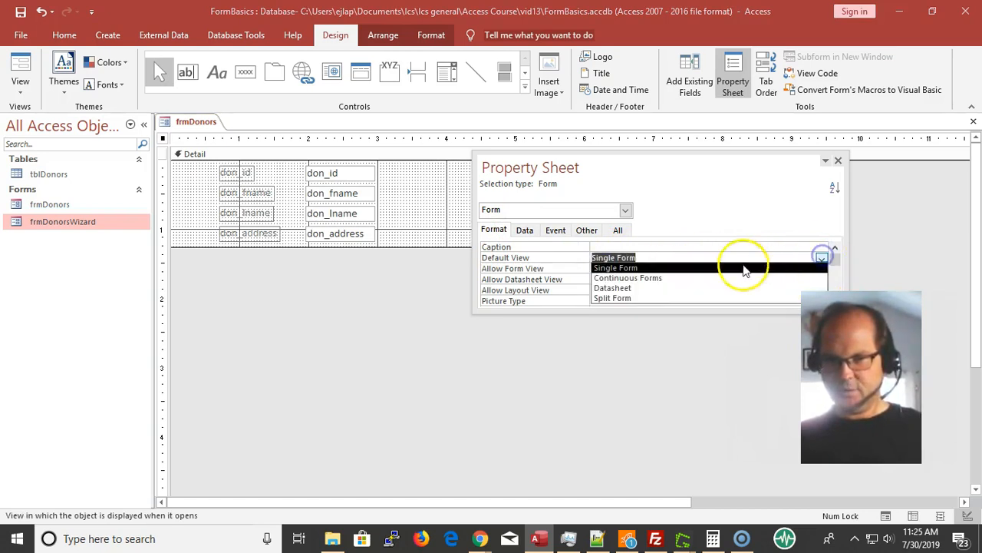
left_click(687, 280)
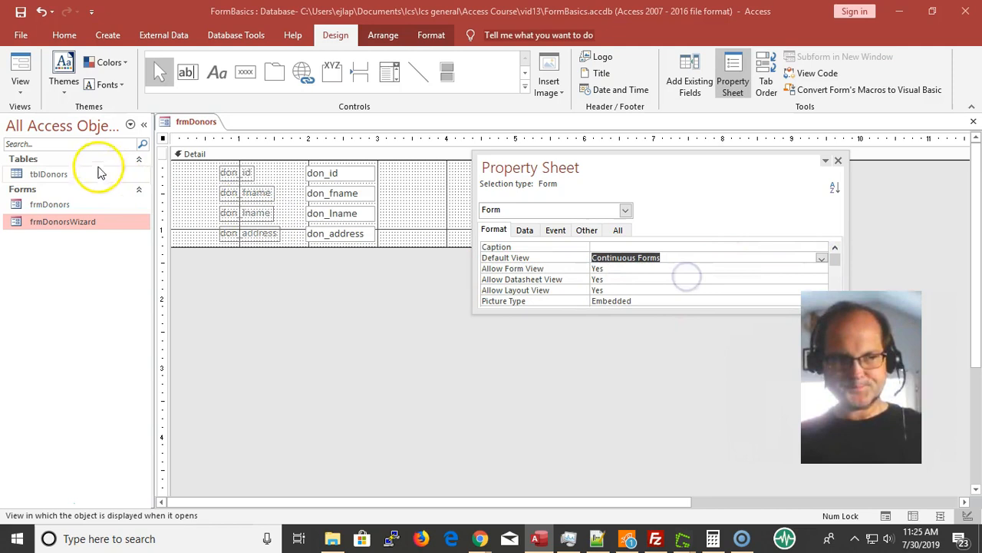
left_click(21, 69)
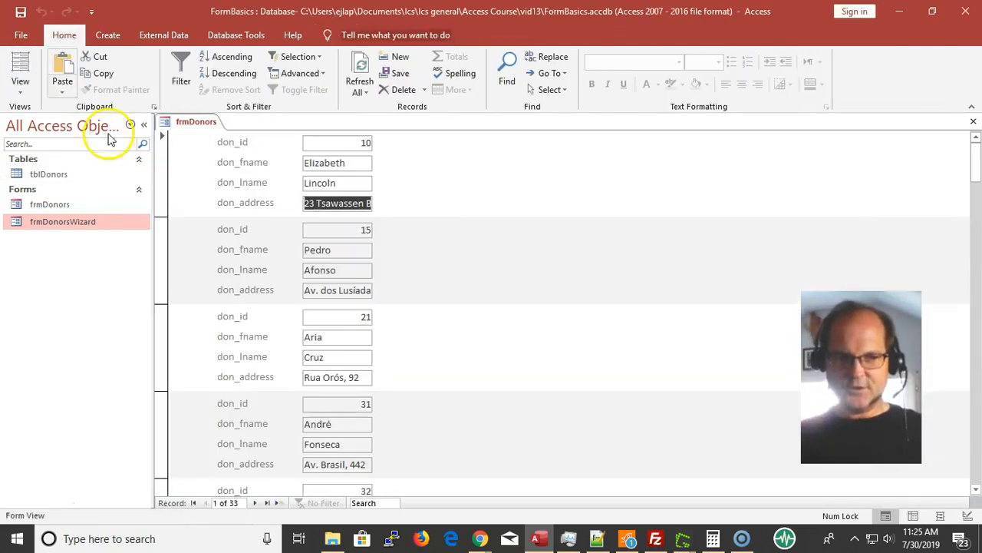
Look through the donor records in the continuous form, from the first through the end and back to the first
scroll(303, 250, "down", 1)
scroll(304, 249, "down", 12)
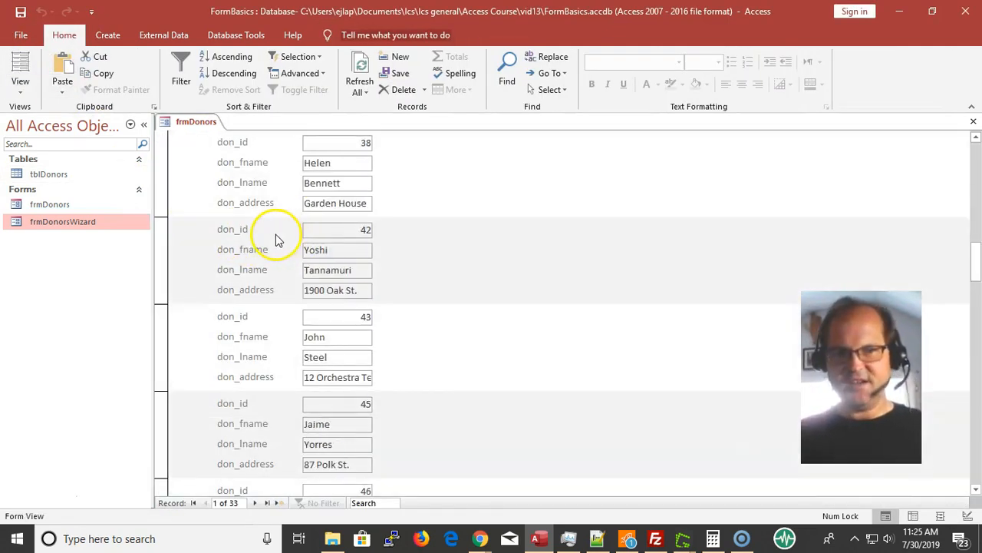
scroll(258, 241, "up", 10)
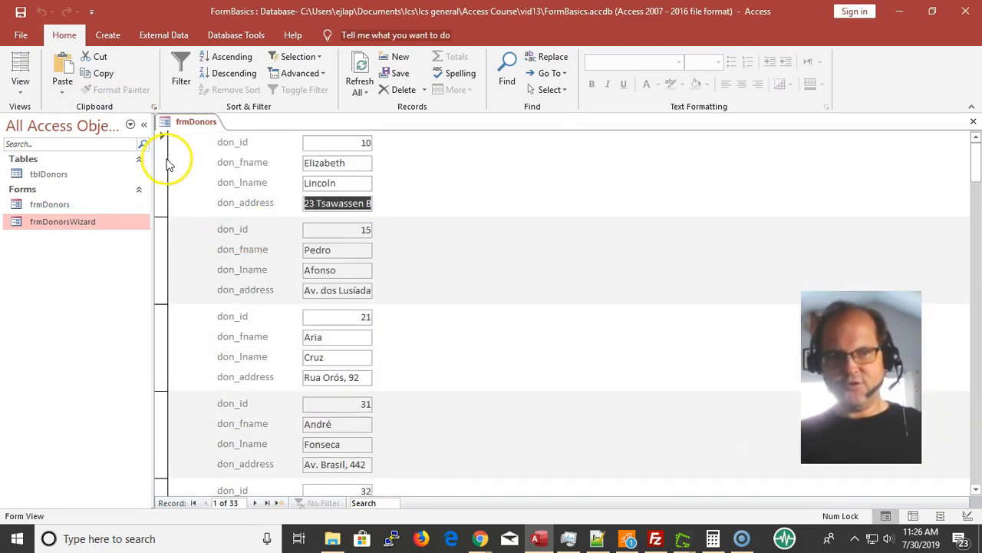
left_click_drag(162, 163, 161, 244)
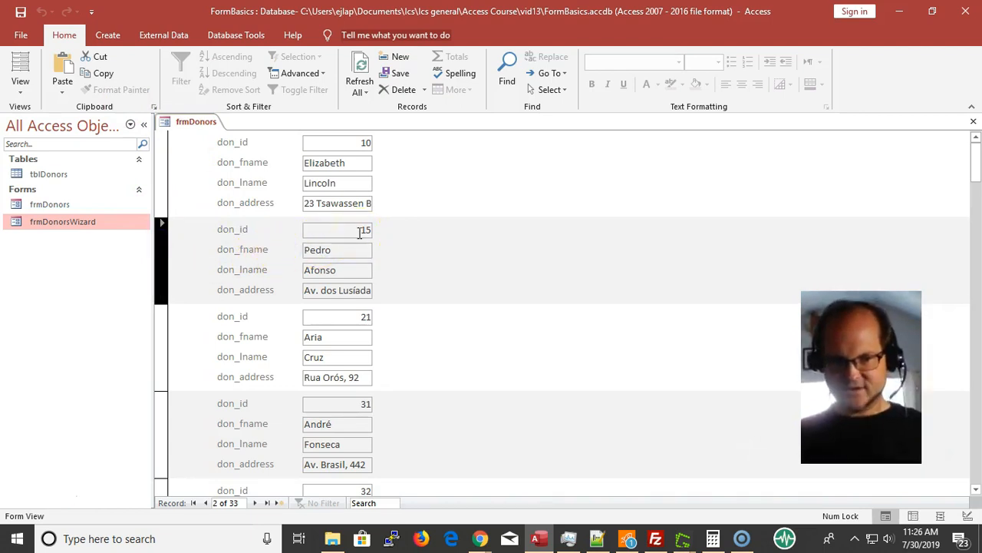
scroll(354, 231, "down", 10)
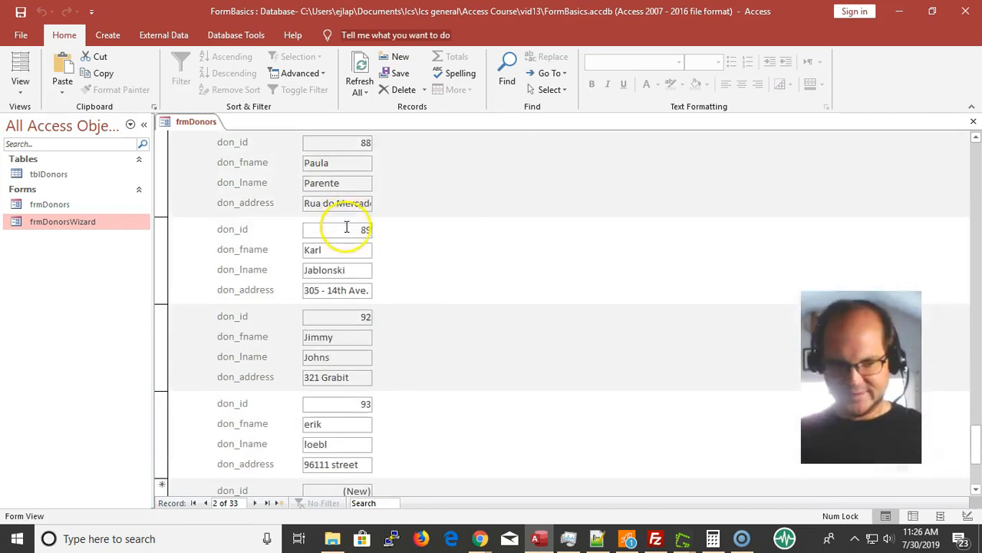
scroll(337, 231, "down", 2)
scroll(318, 245, "up", 10)
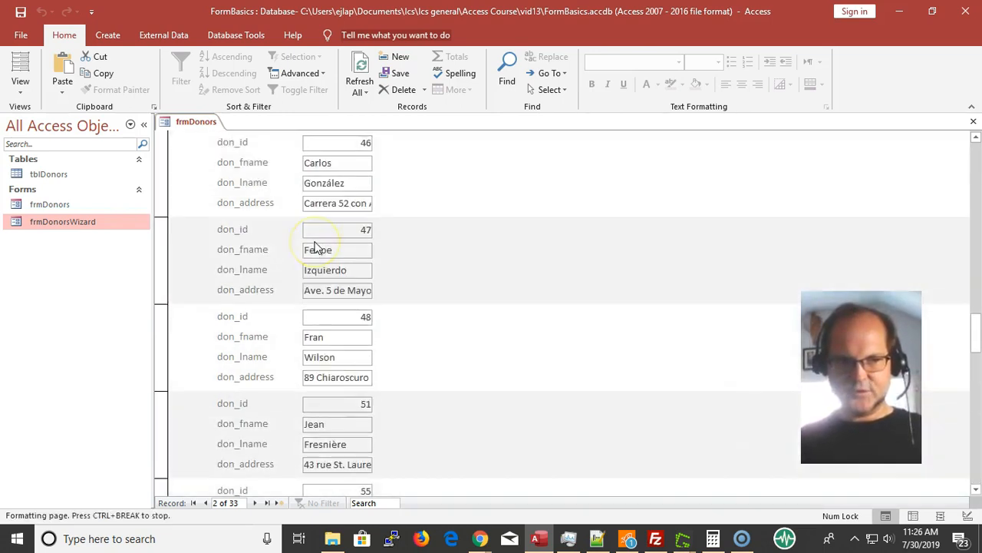
scroll(315, 245, "up", 5)
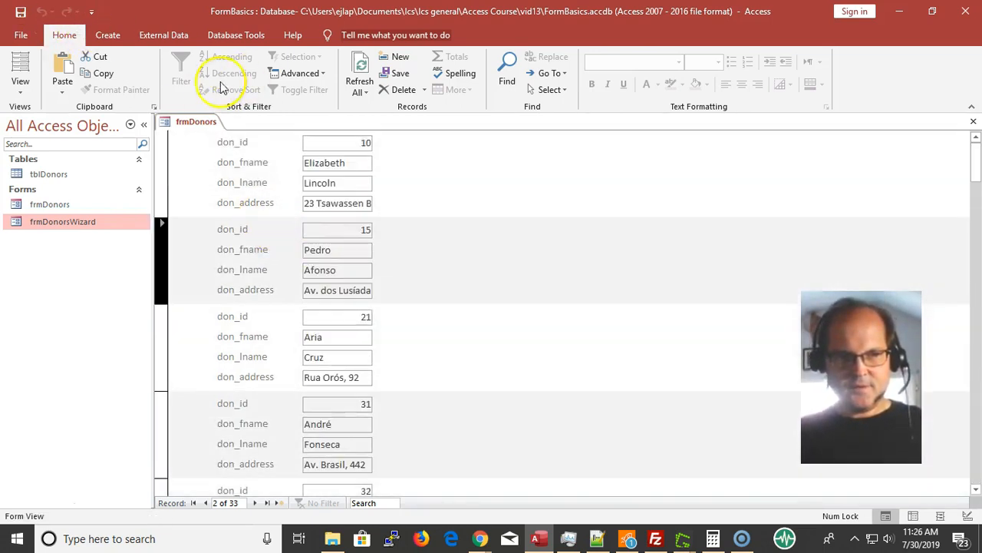
Select the first five donor records one after another in the continuous form and look over the records that follow
left_click(164, 172)
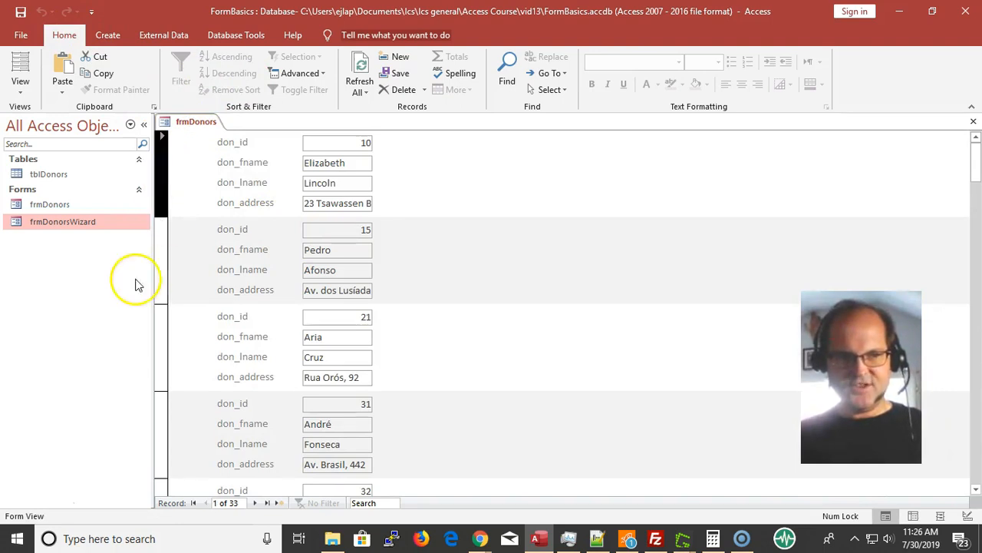
left_click(169, 267)
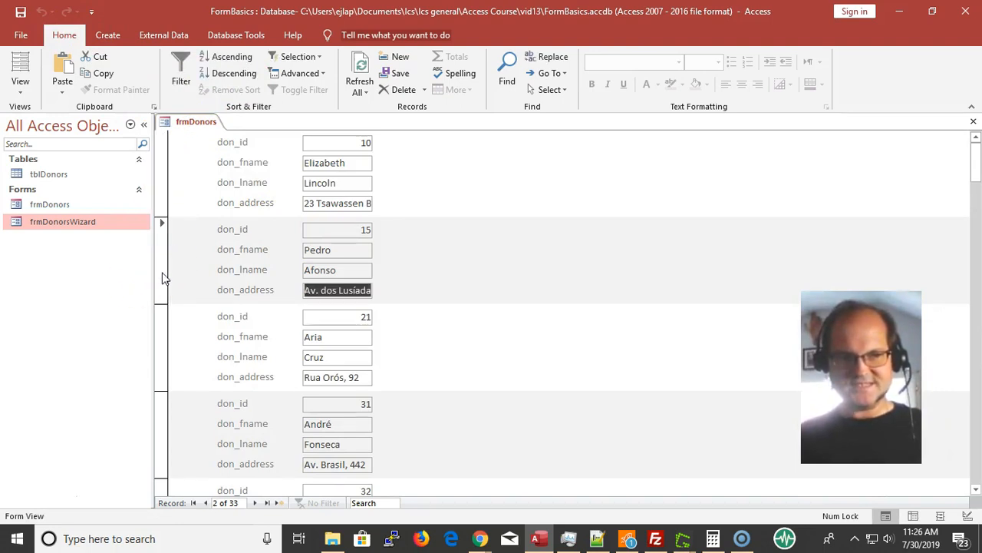
scroll(183, 299, "down", 1)
scroll(176, 357, "up", 1)
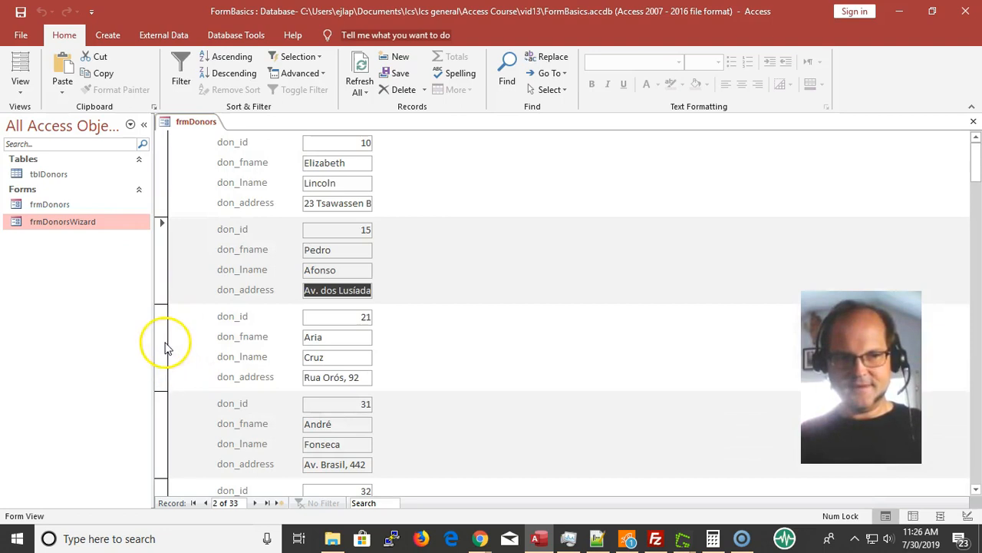
left_click(161, 363)
scroll(161, 360, "down", 2)
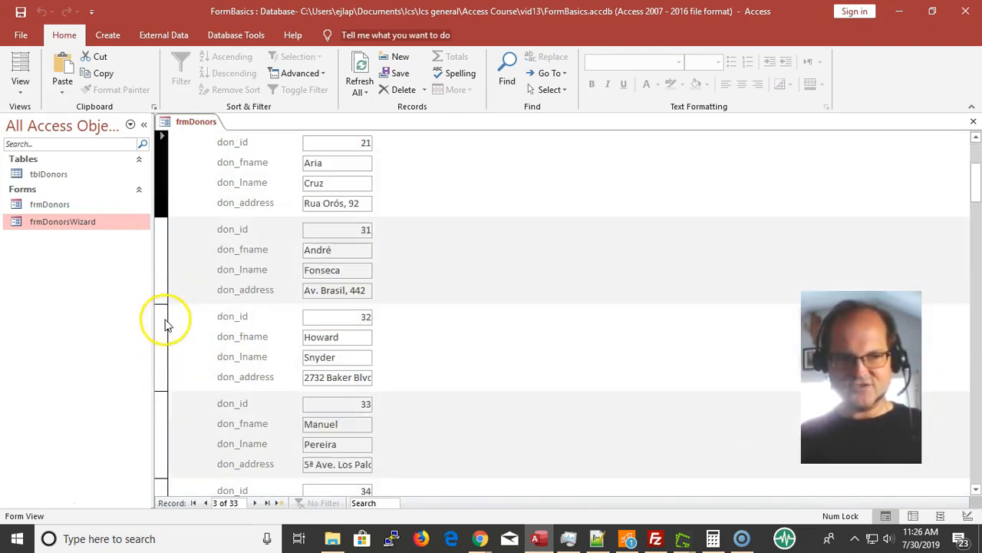
left_click(165, 268)
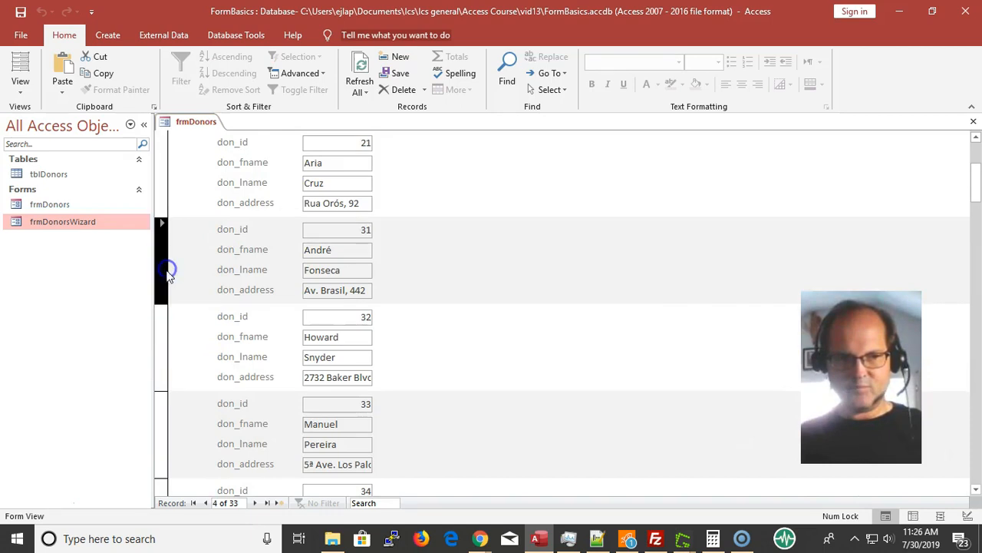
left_click(170, 353)
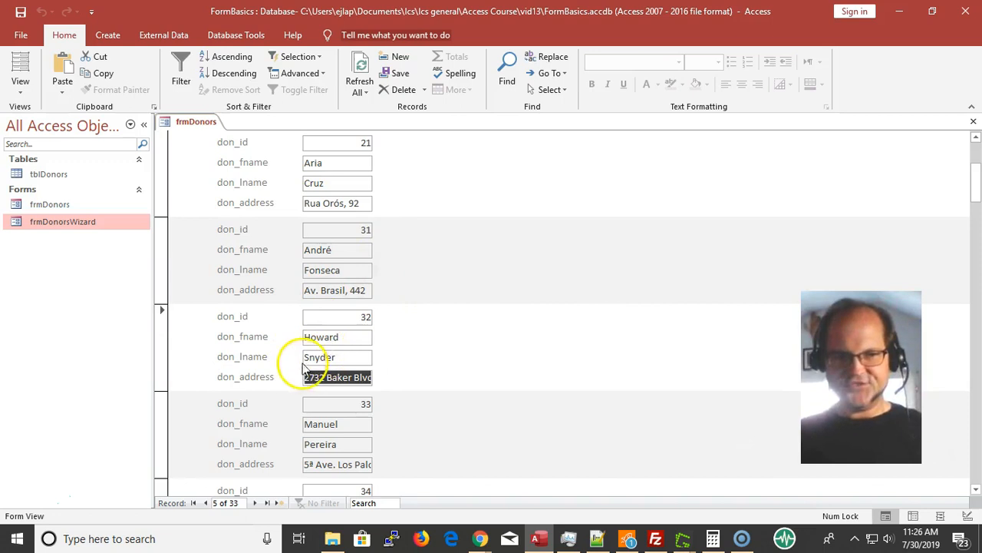
scroll(307, 376, "down", 3)
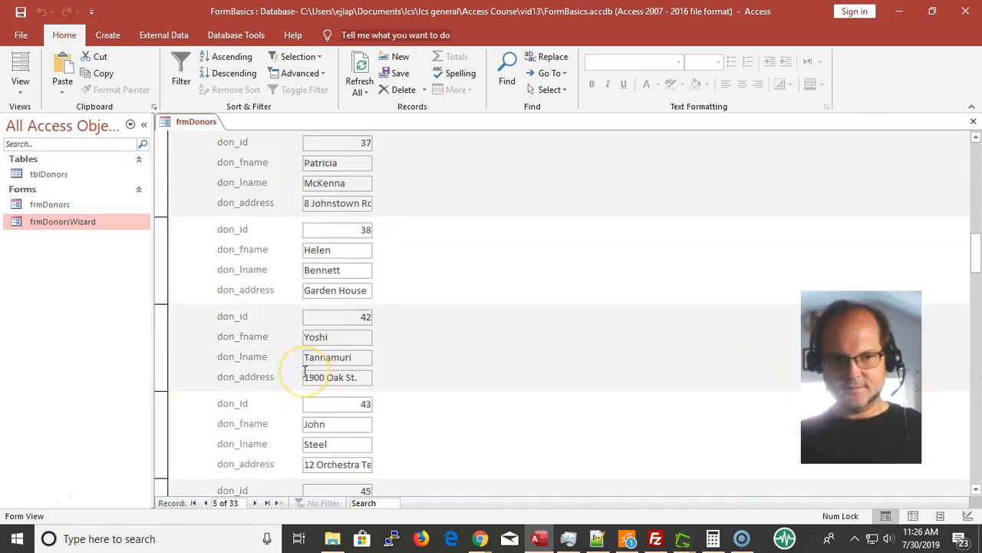
scroll(305, 371, "up", 5)
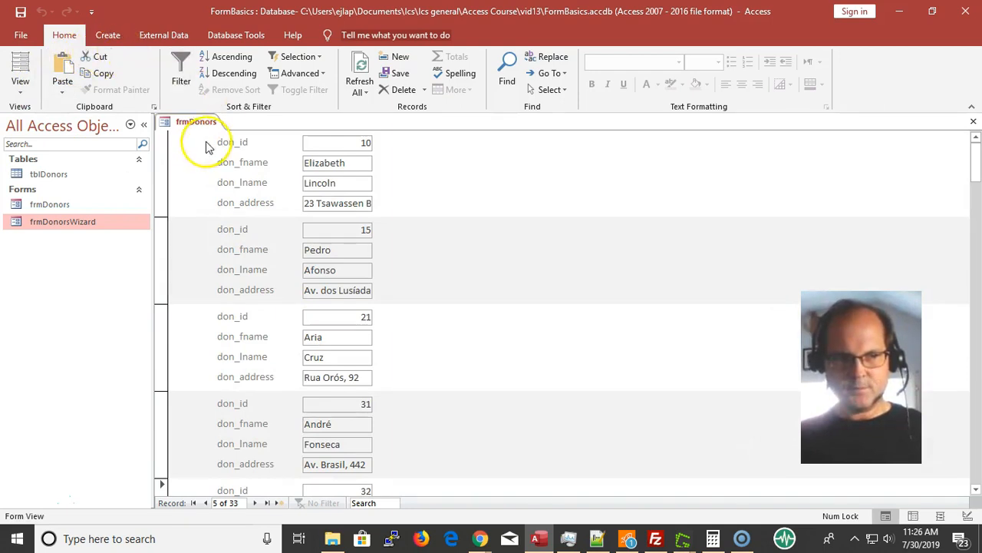
Set the form's Default View to Datasheet in Design View, display the form, and widen the don_address column to fit its contents
left_click(167, 121)
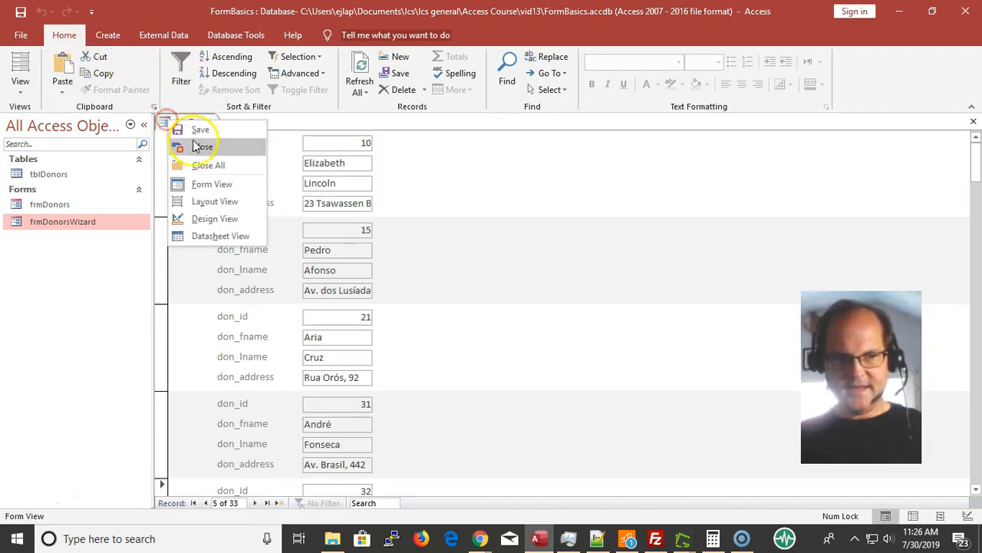
left_click(230, 221)
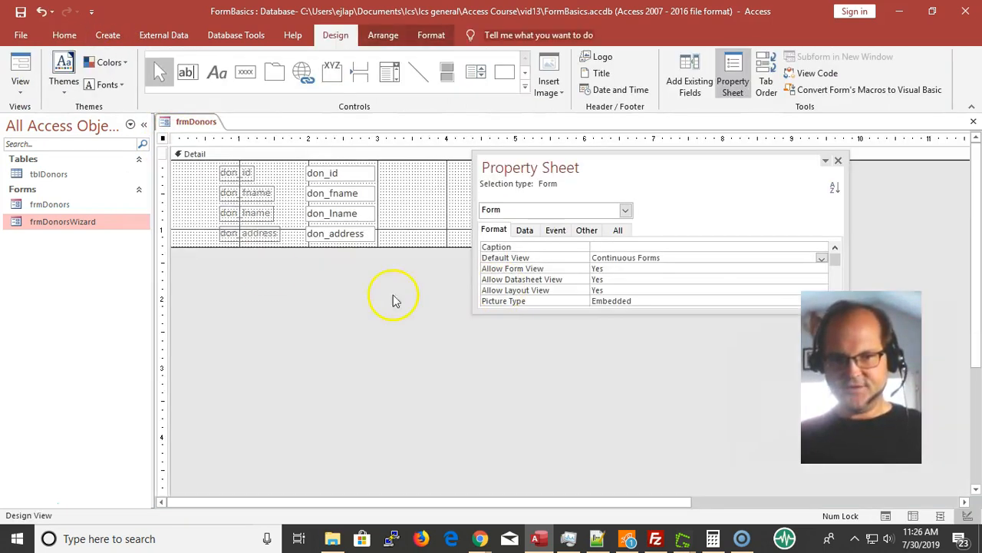
left_click(821, 258)
left_click(716, 287)
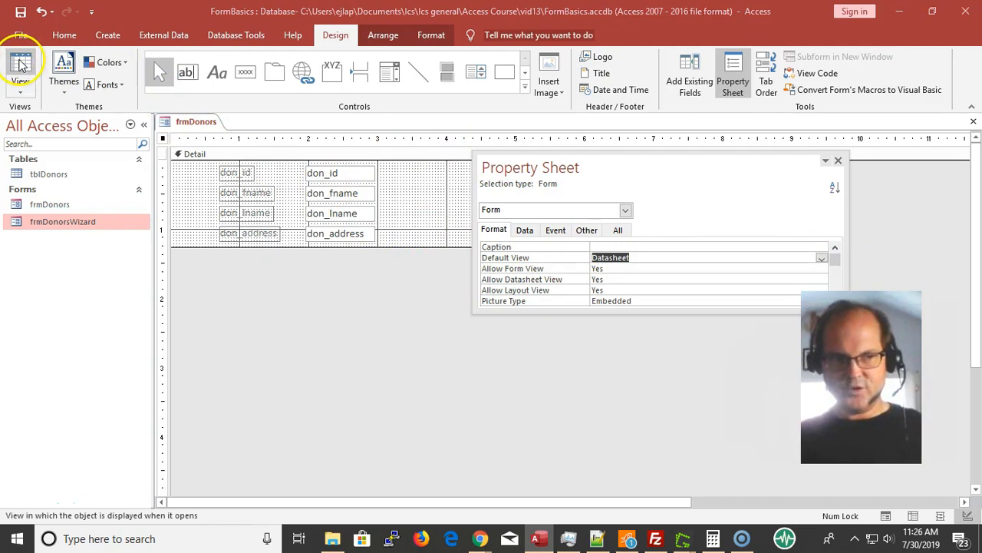
left_click(21, 65)
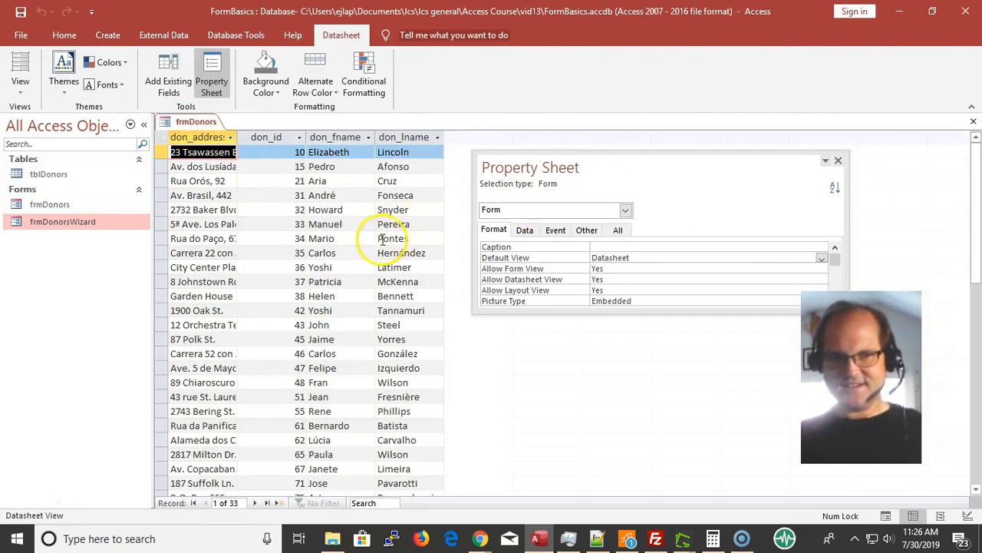
double_click(237, 139)
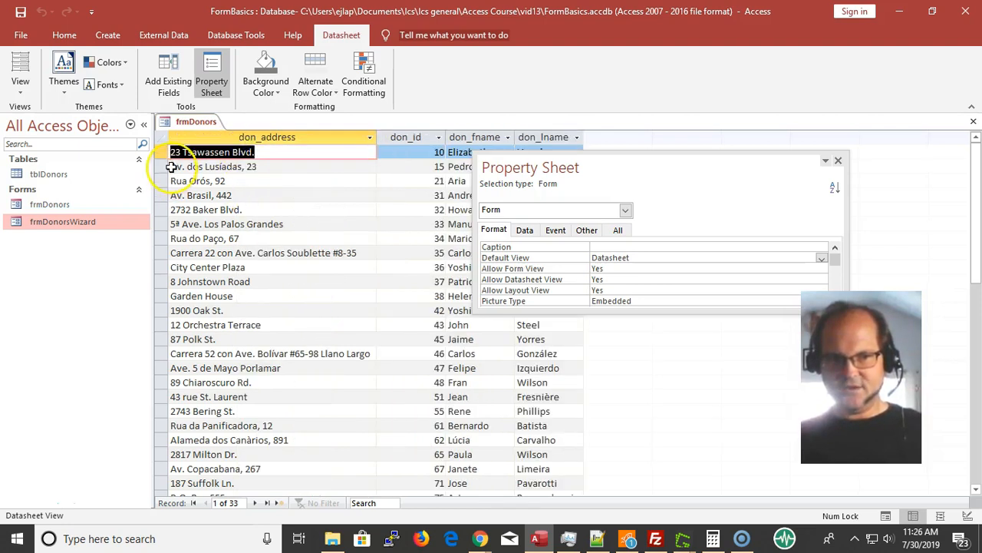
Look through the datasheet rows, selecting the addresses of donors 45 and 37
left_click_drag(164, 156, 216, 323)
left_click(258, 338)
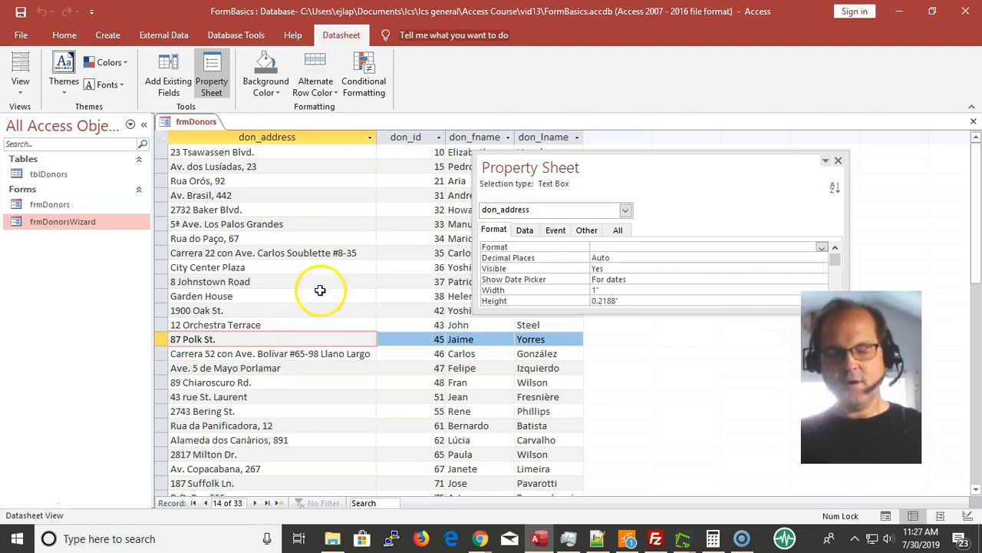
left_click(279, 282)
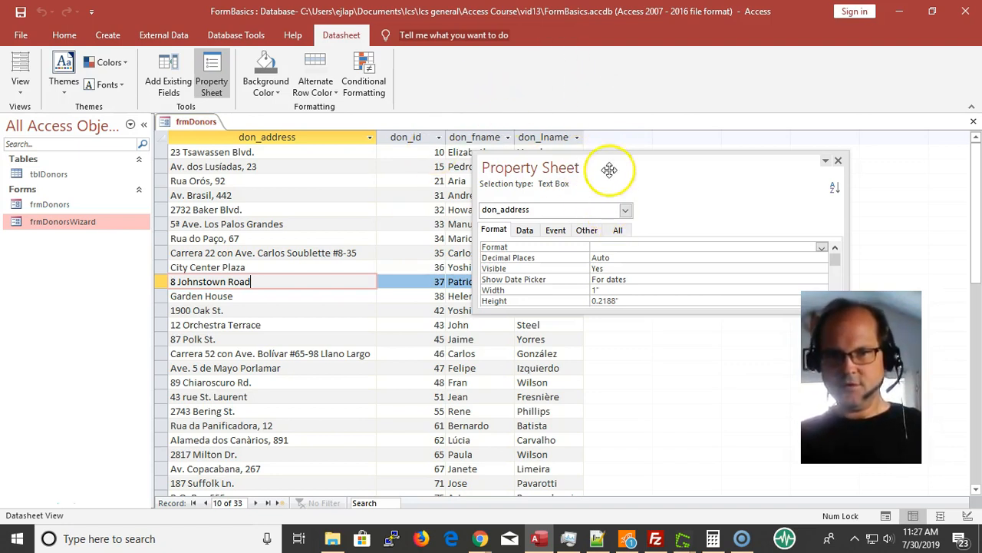
Move the Property Sheet aside, return frmDonors to Design View, set its Default View to Split Form, and display it in Form View
left_click_drag(605, 159, 395, 115)
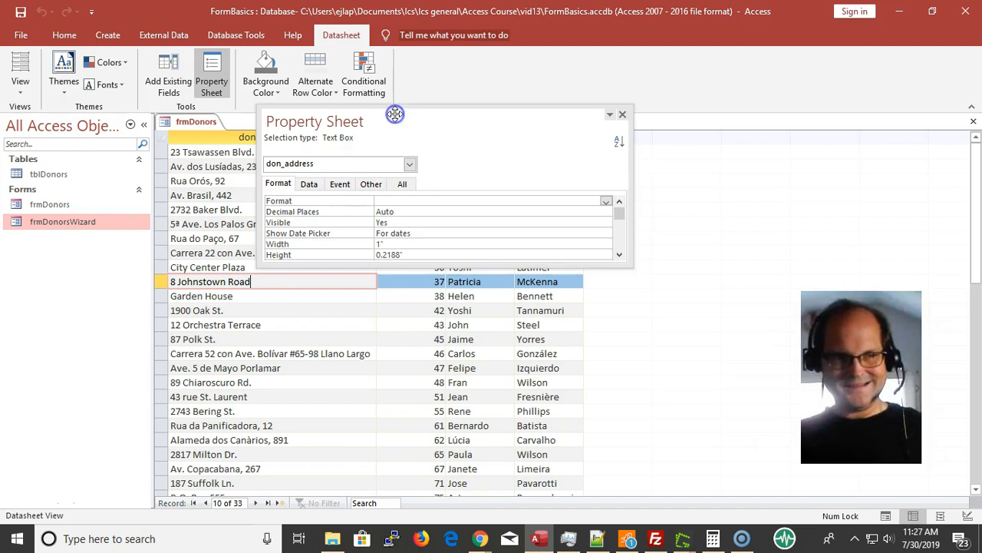
left_click(19, 96)
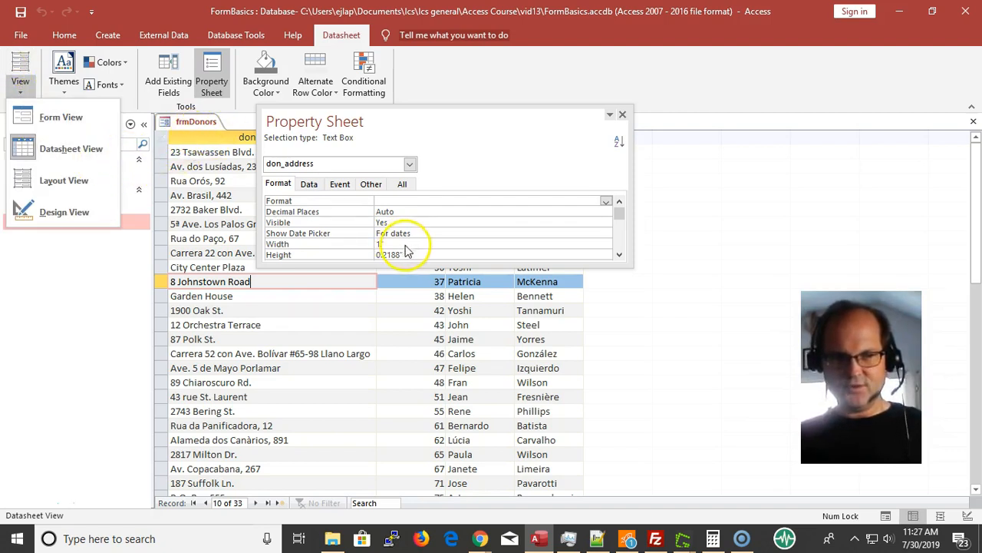
left_click(193, 116)
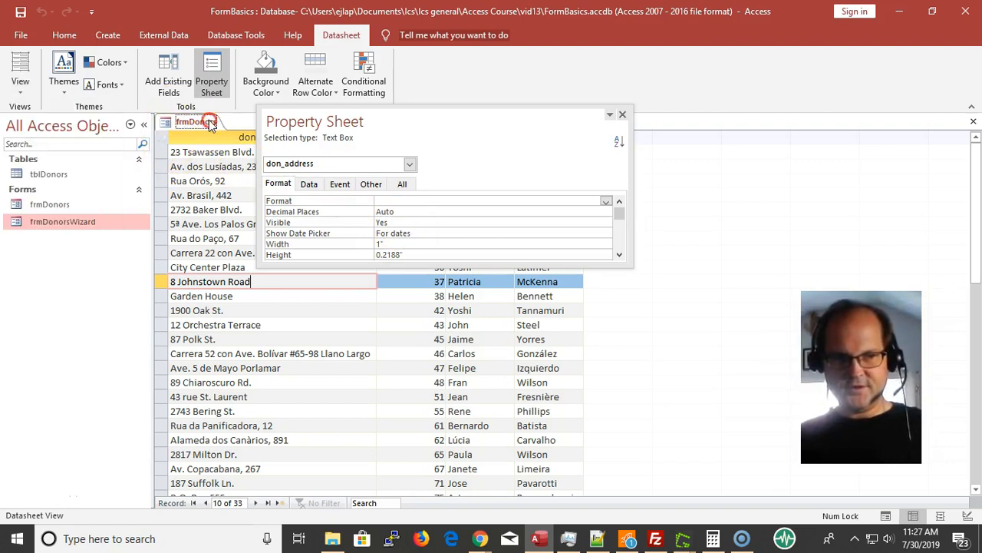
right_click(206, 122)
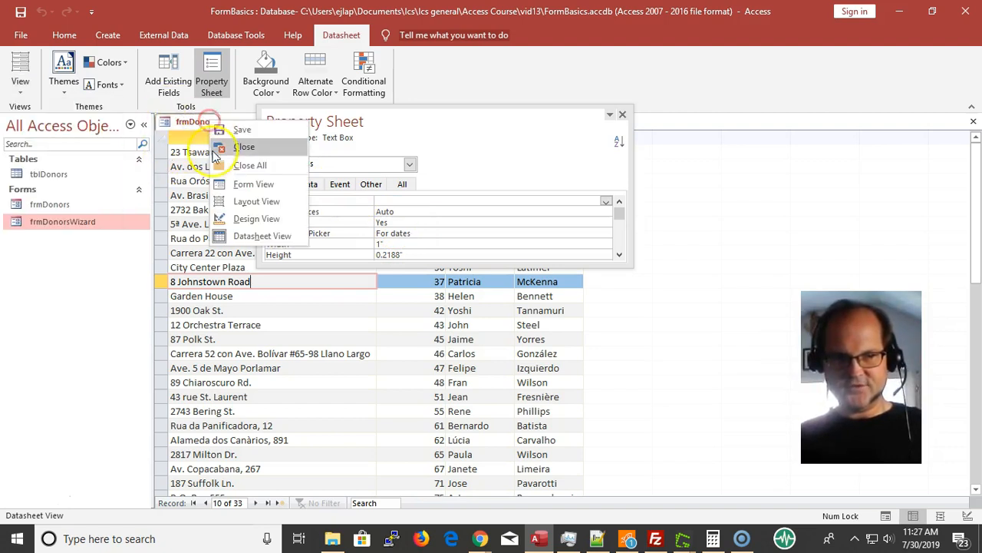
left_click(259, 219)
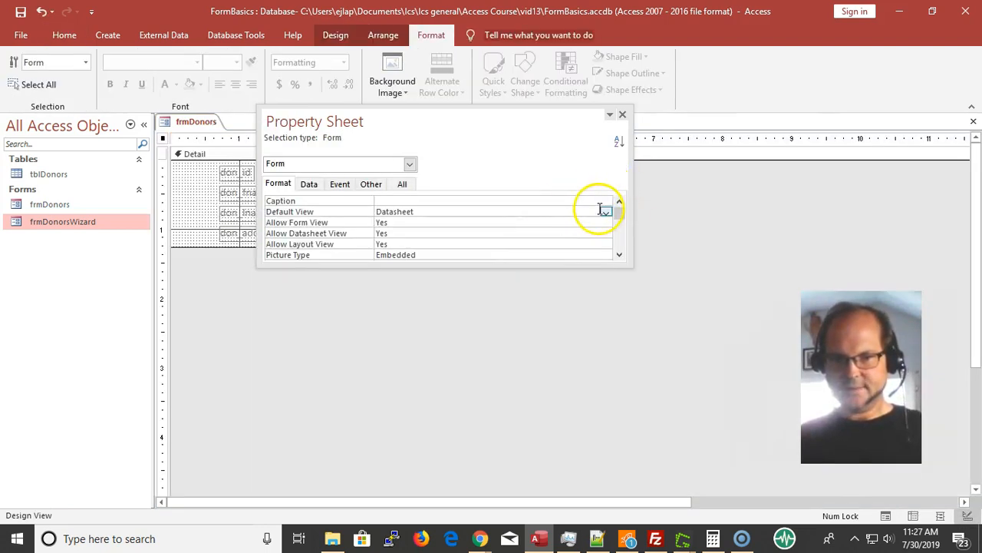
left_click(606, 216)
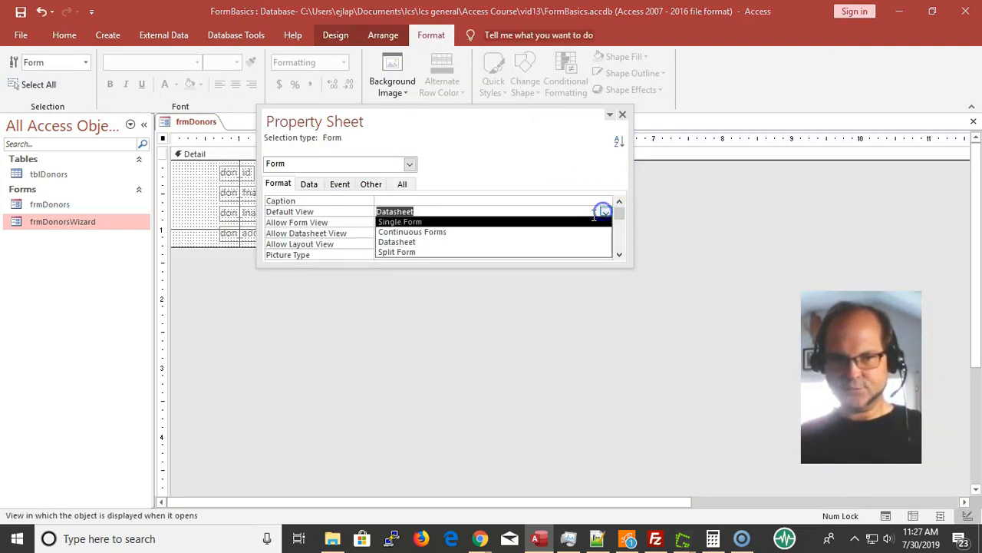
left_click(470, 254)
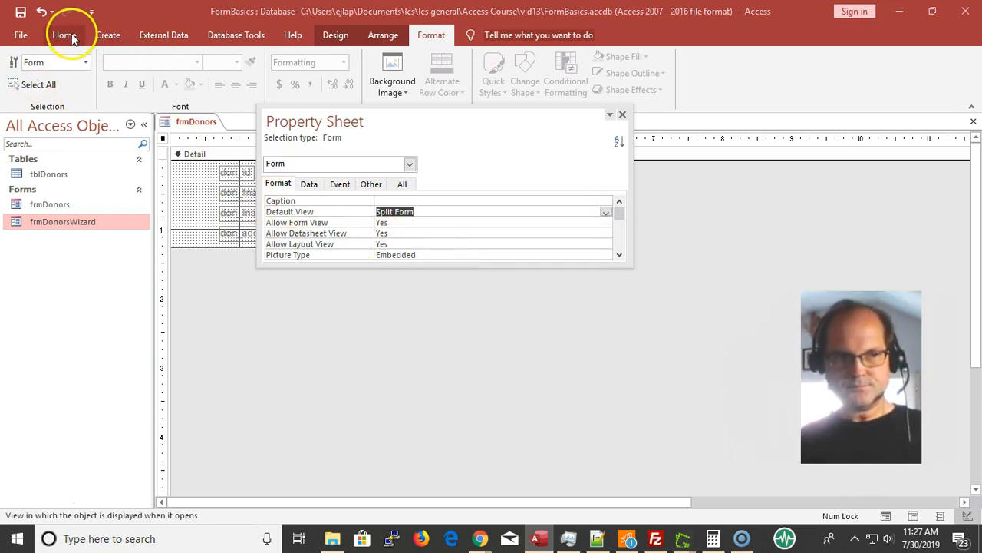
left_click(69, 33)
left_click(20, 71)
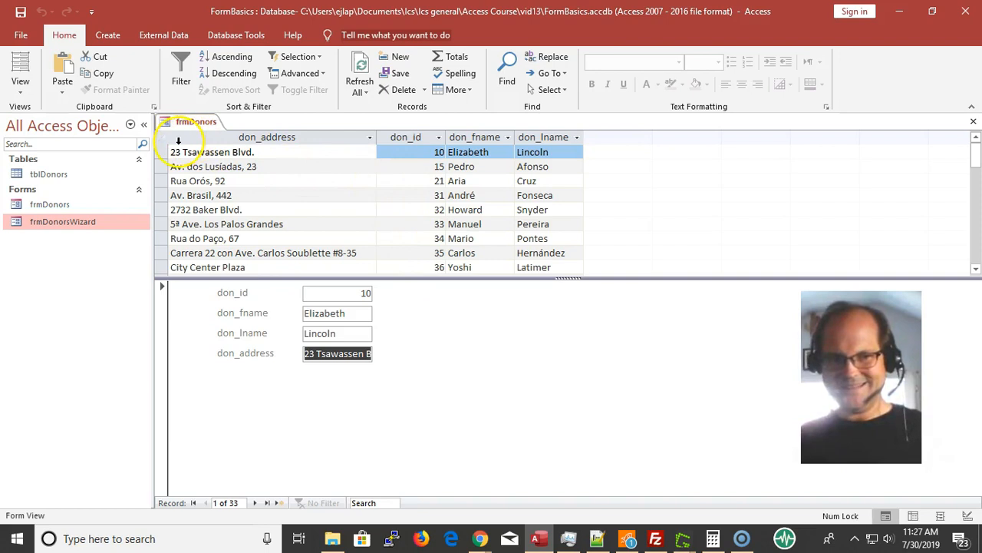
Select the first few donors in the split form's datasheet, return to donor 10, and enter its don_lname field in the form section
left_click_drag(157, 153, 252, 189)
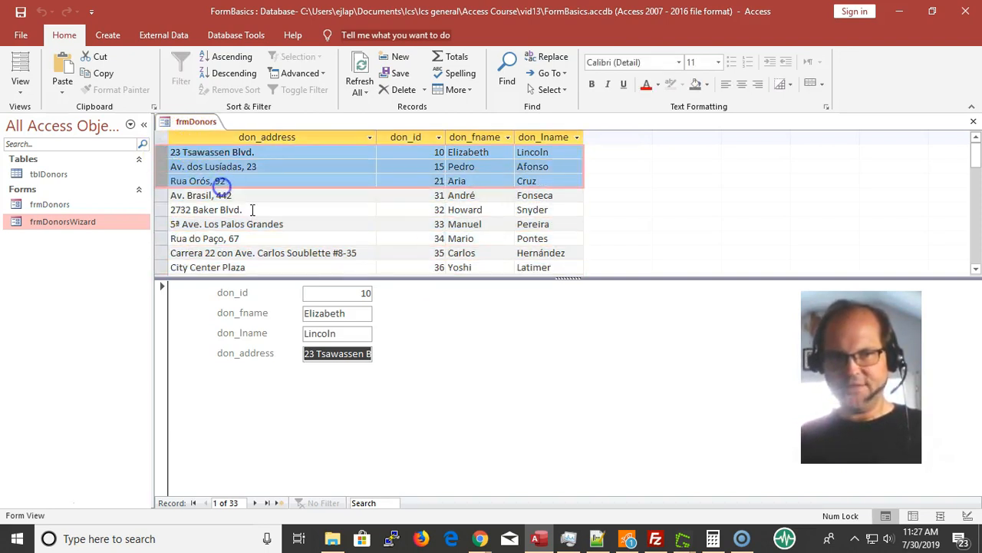
left_click(262, 195)
left_click(266, 178)
left_click(265, 166)
left_click(280, 151)
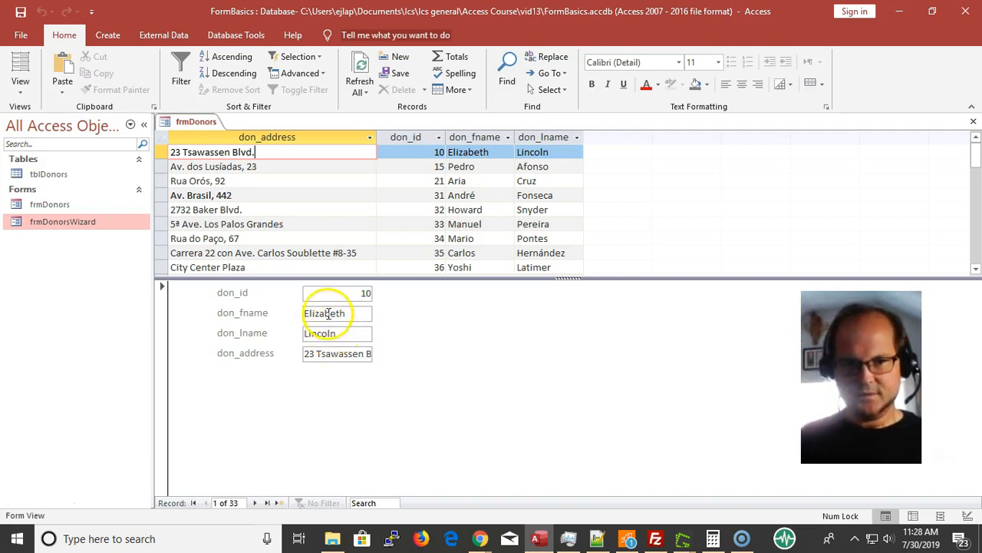
left_click(321, 336)
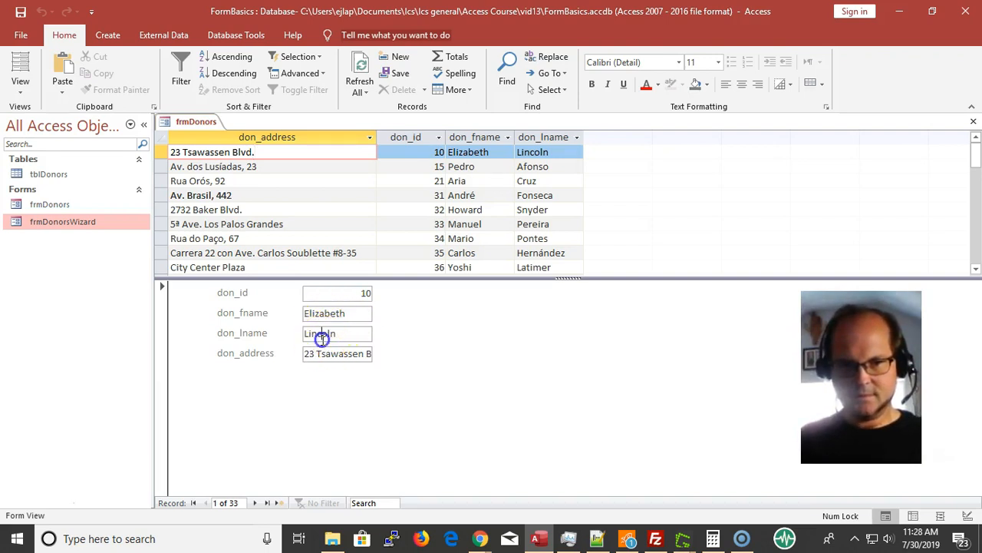